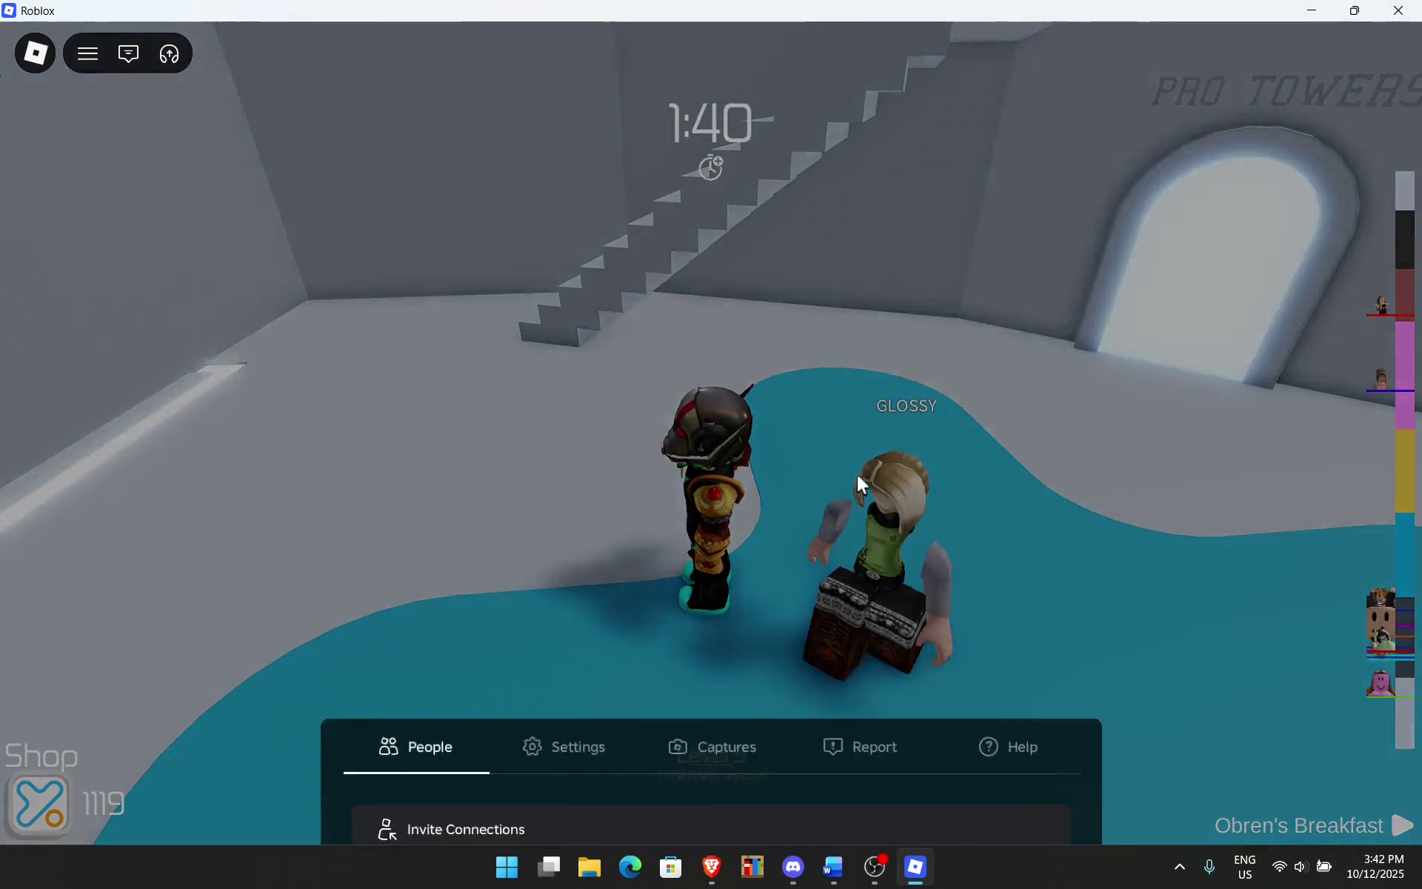
Step: Open the in-game settings and choose Default (60 FPS) as the Maximum Frame Rate
key(Escape)
click(593, 141)
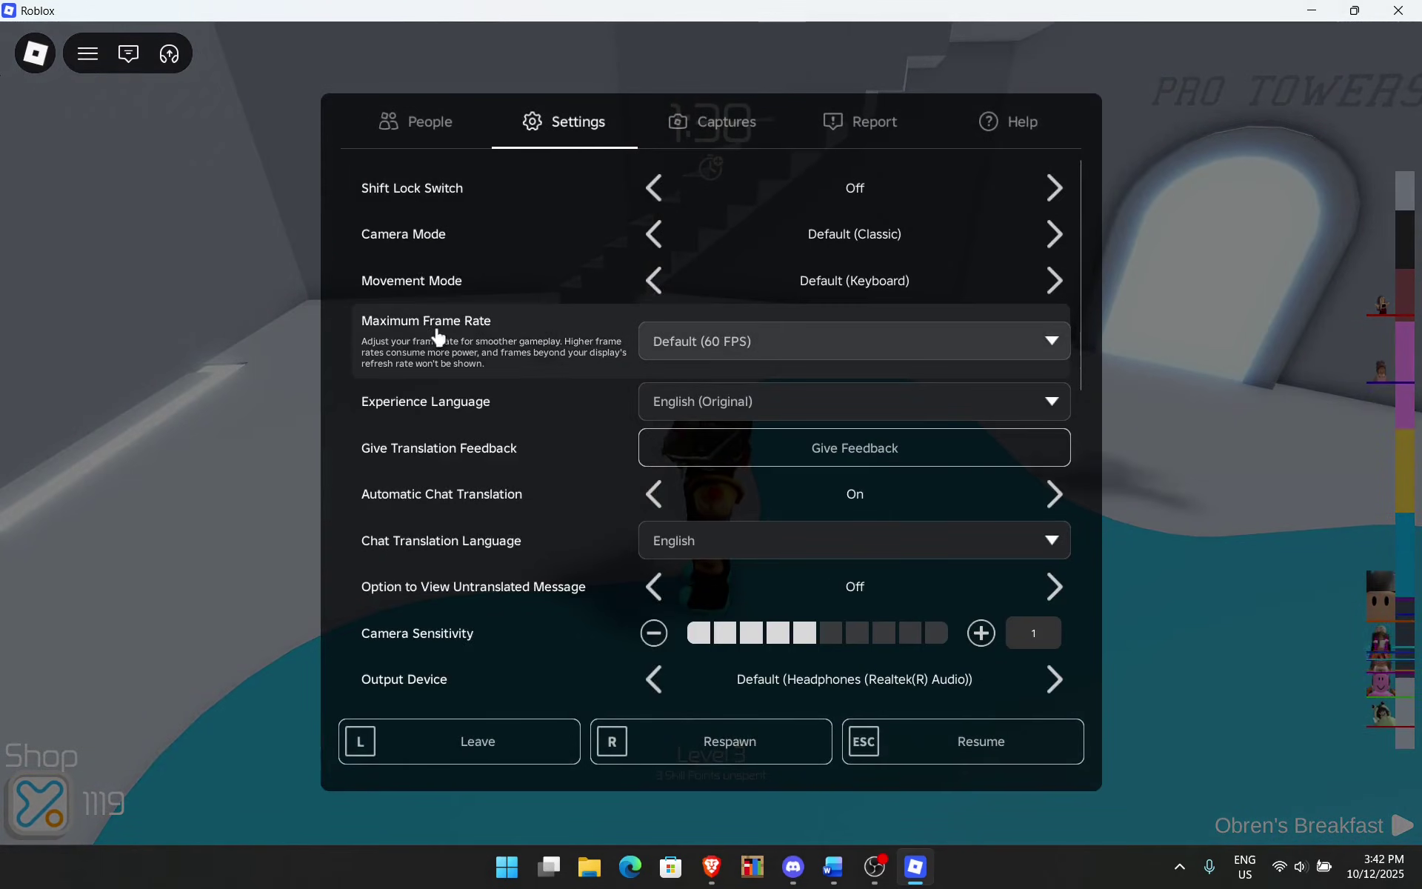
click(669, 352)
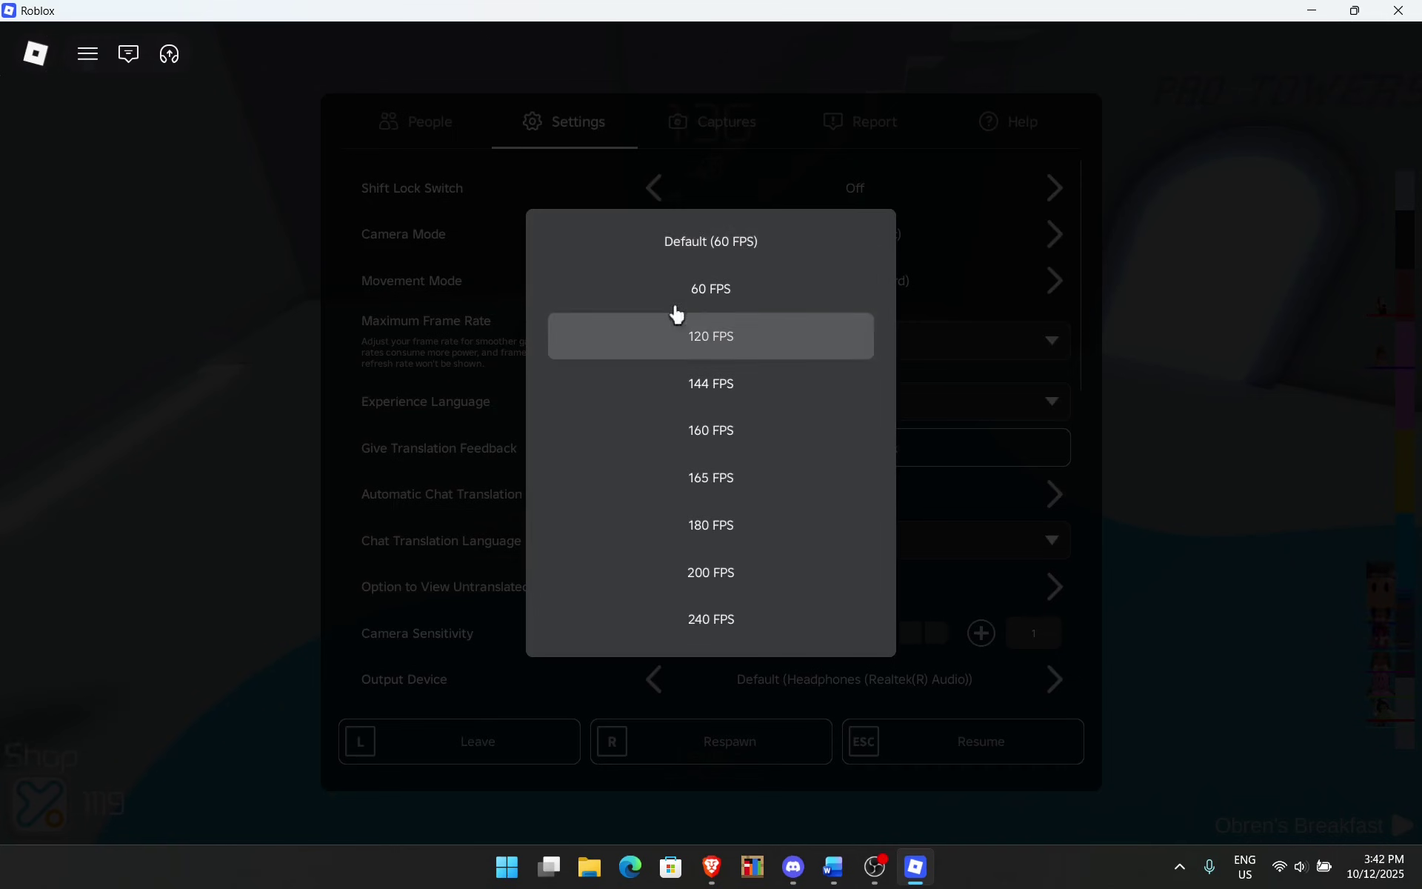
click(678, 248)
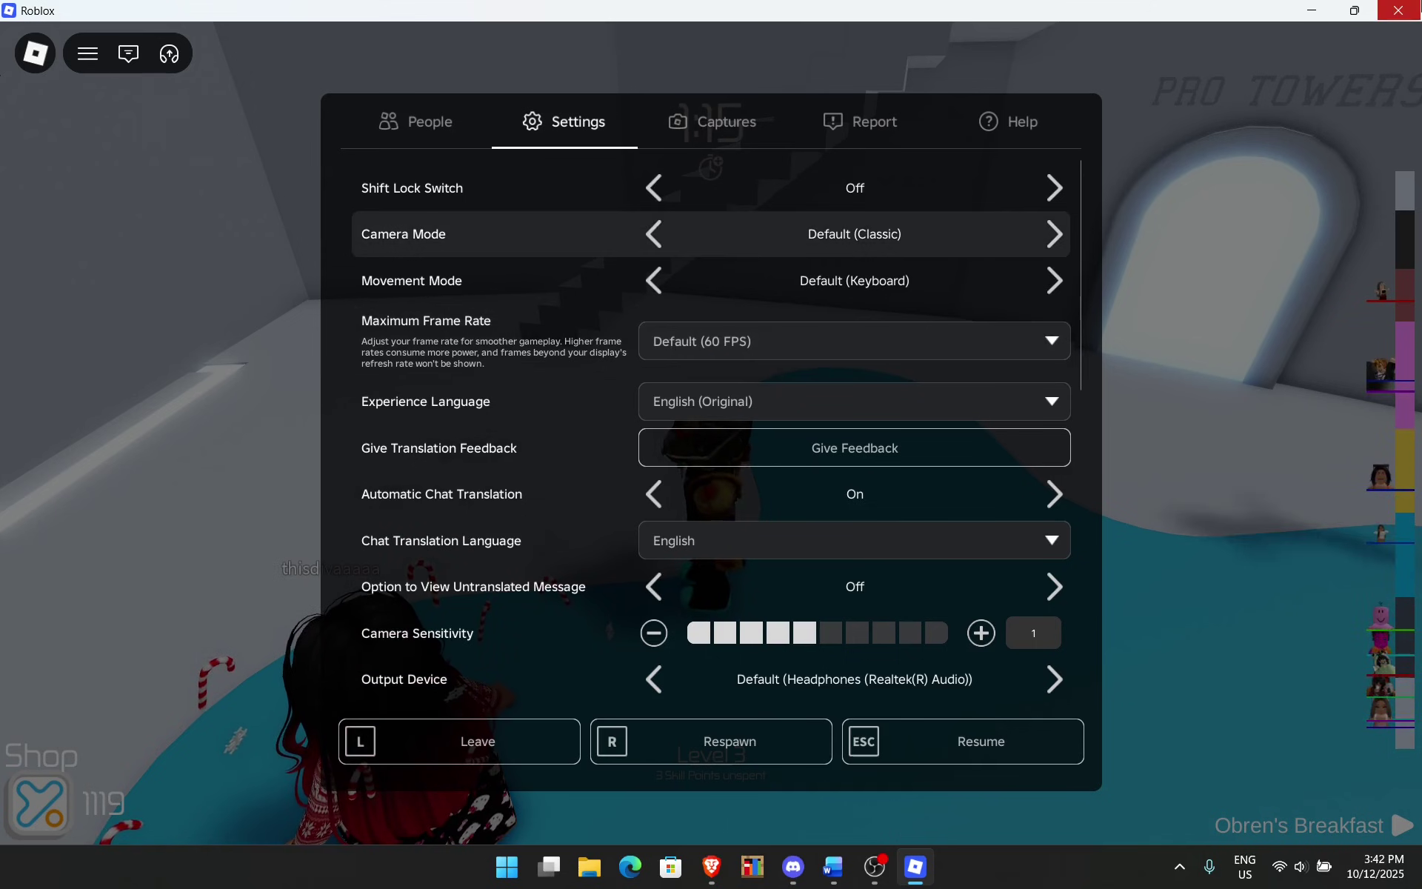
Step: Exit Roblox completely and clear the remaining window to reach the desktop
click(1398, 9)
click(630, 557)
click(1312, 9)
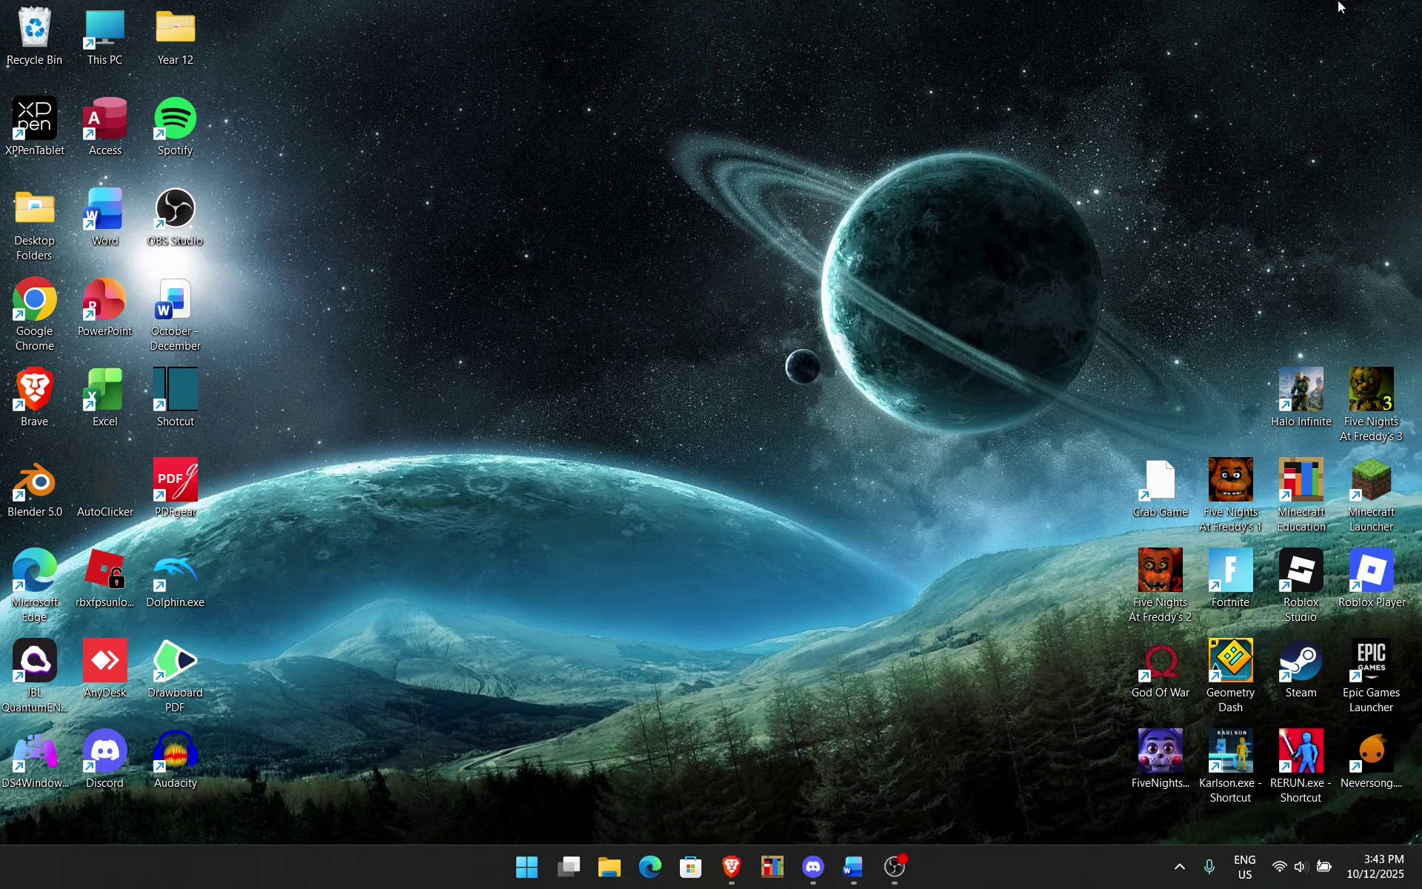
Step: Open the local app data folder by running %localappdata% from the Run dialog
key(super+r)
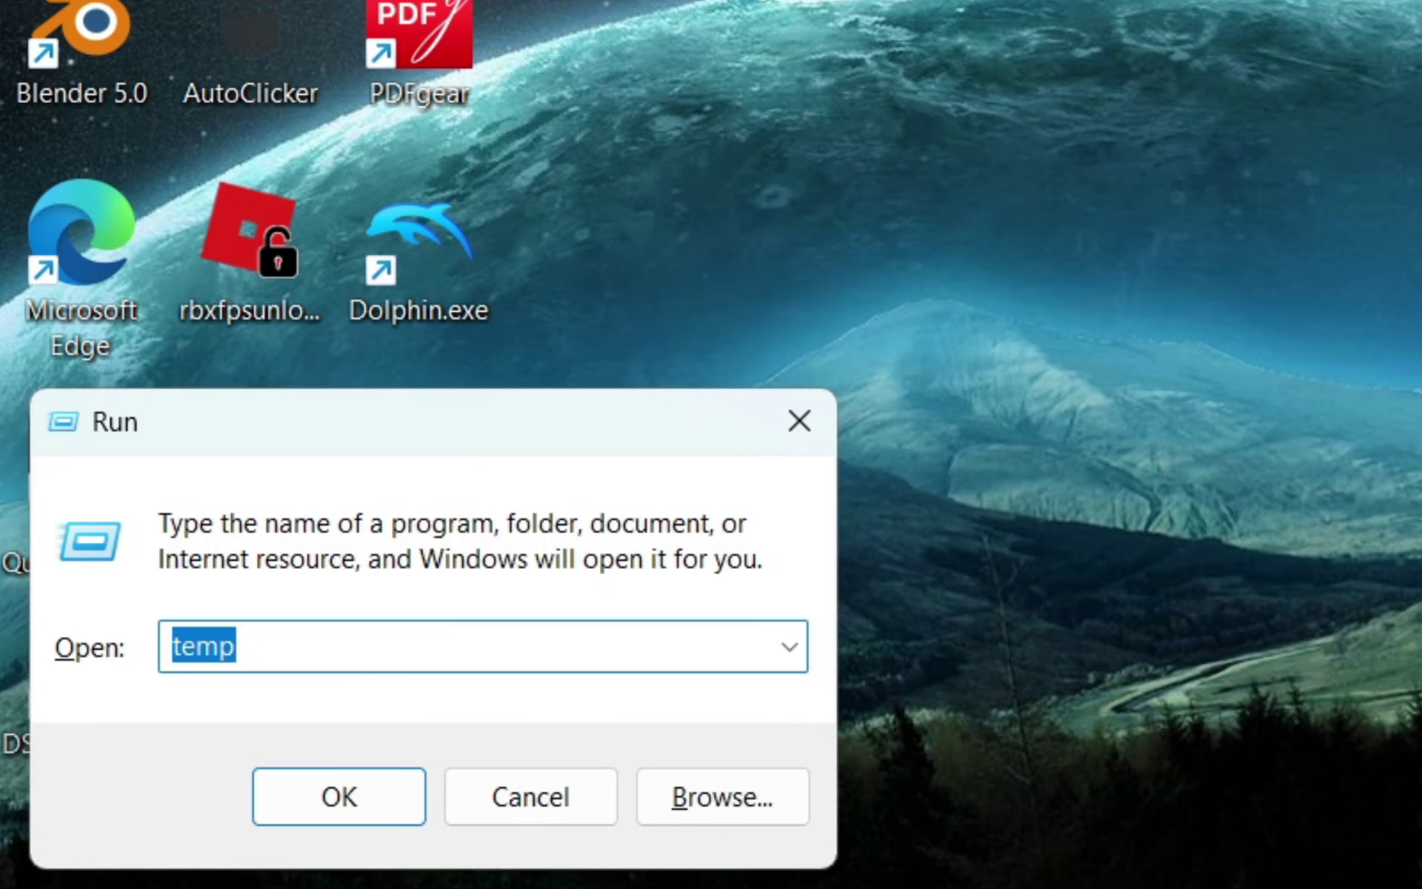
text(%)
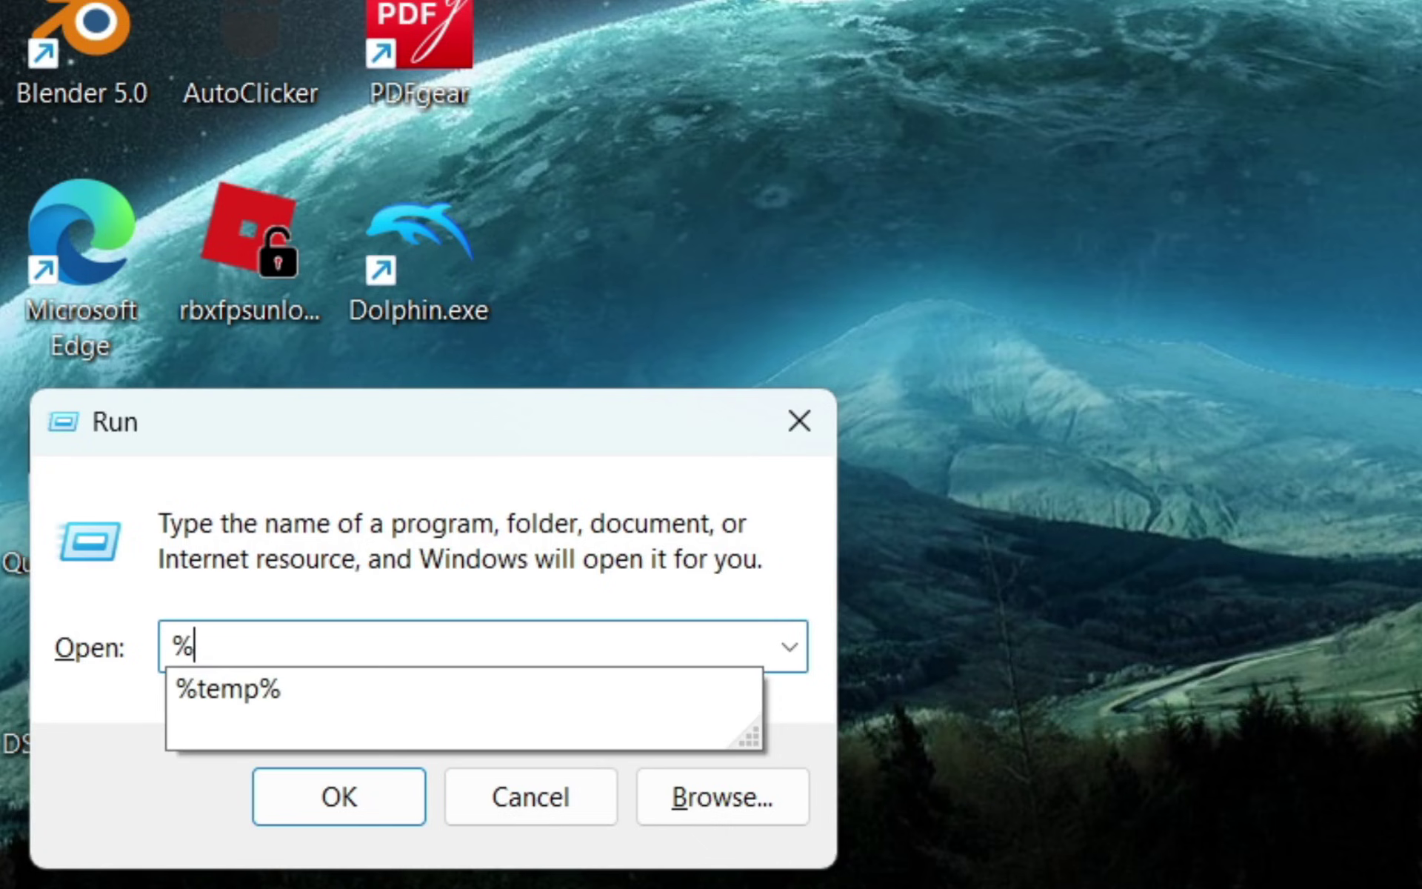
text(localap)
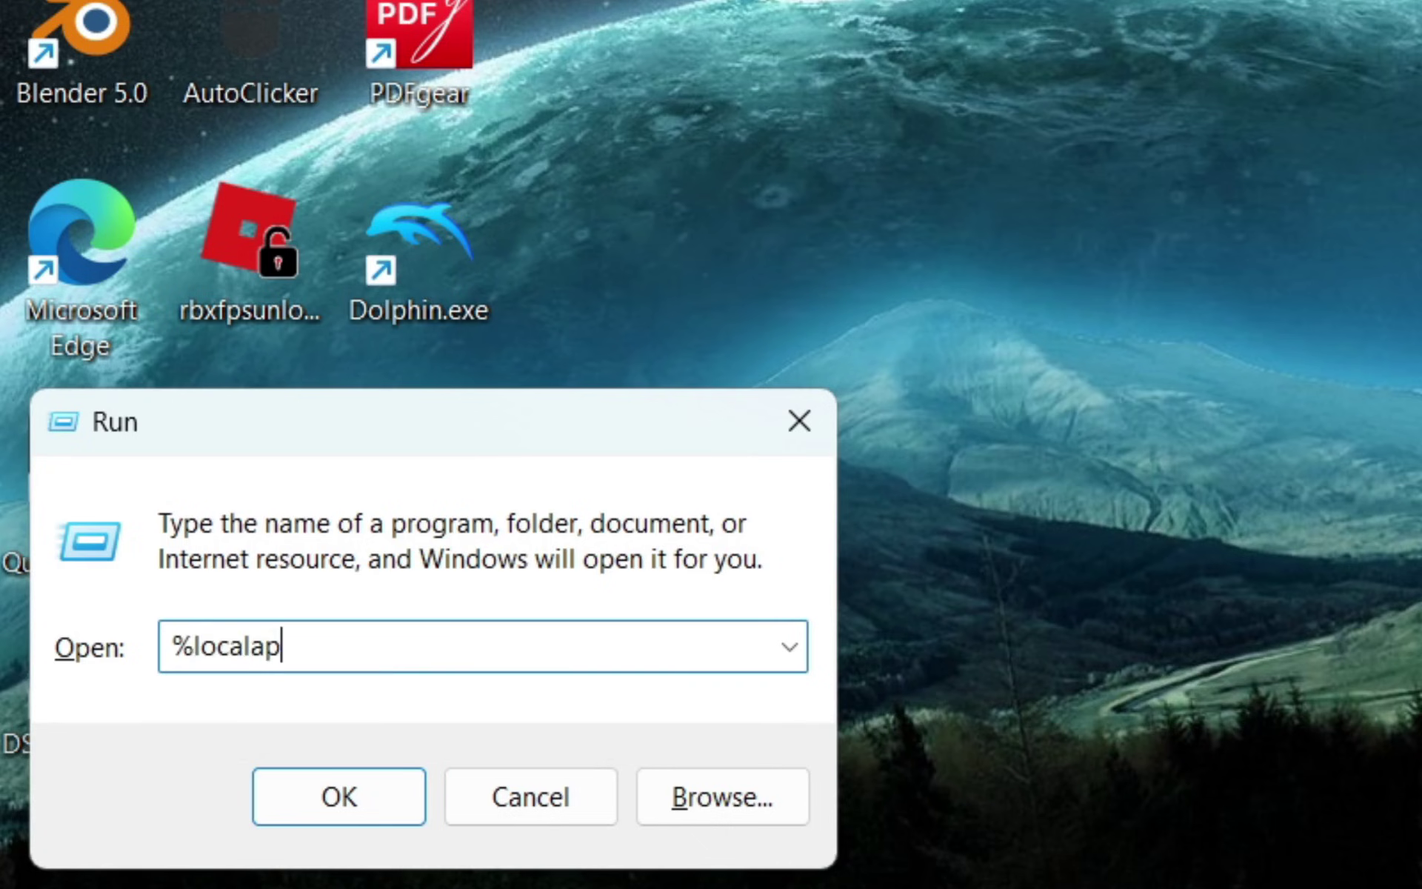
text(pdaa)
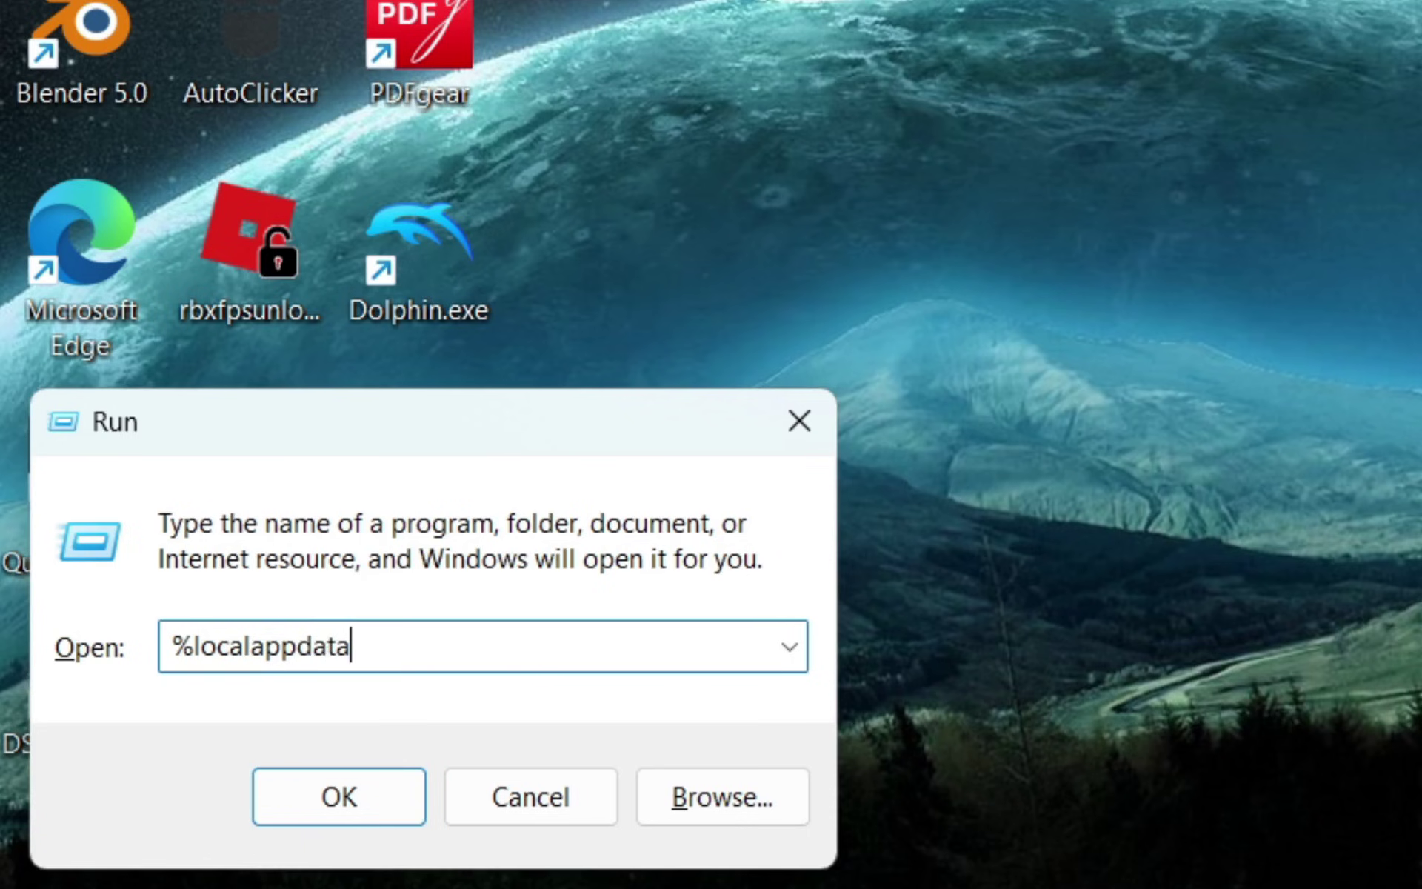
text(a%)
key(Return)
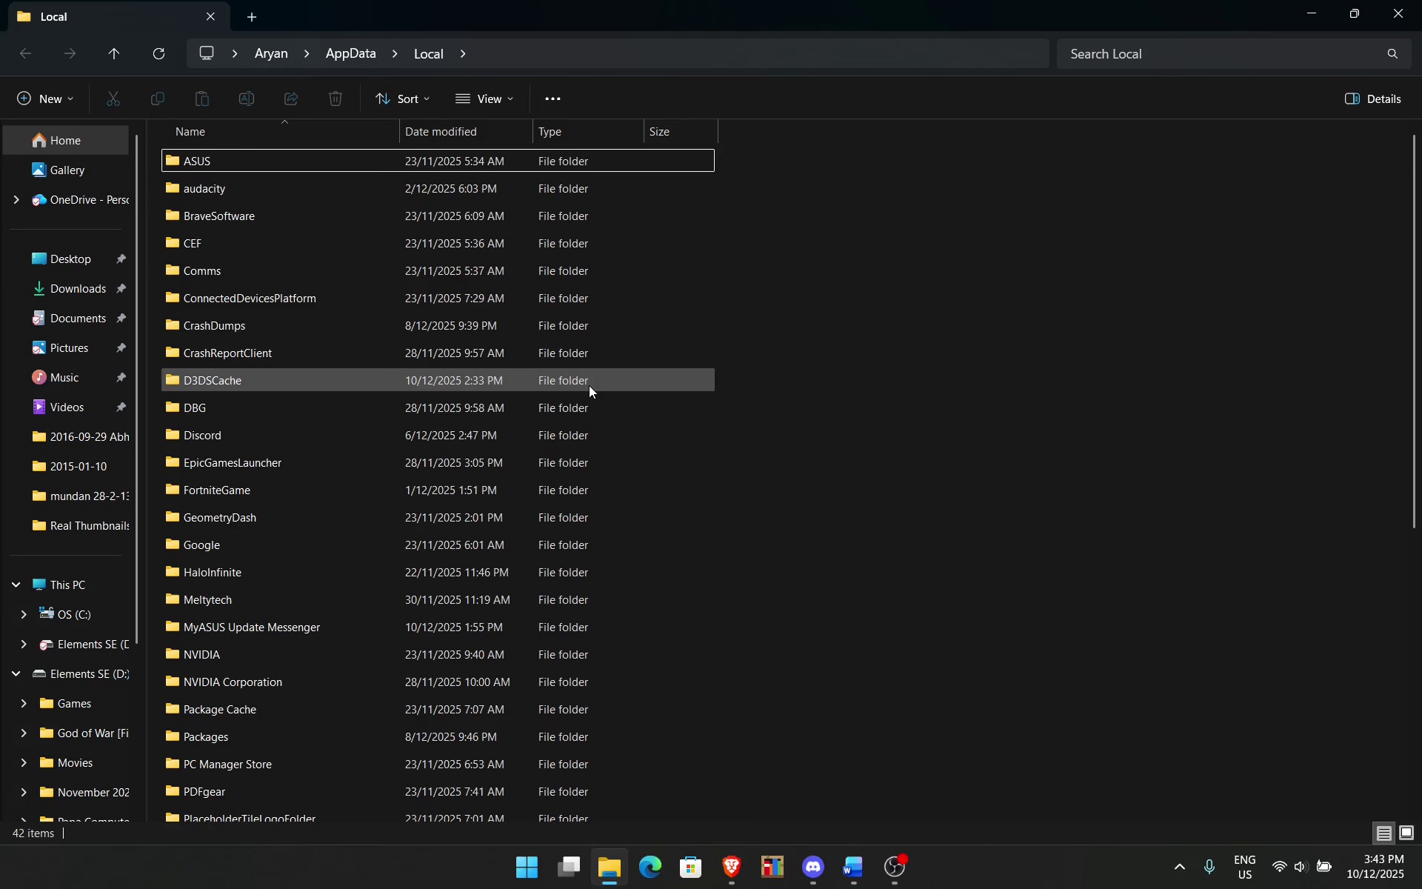
Step: Go into the Roblox folder and open the GlobalBasicSettings_13 file in Notepad
scroll(589, 385, down, 3)
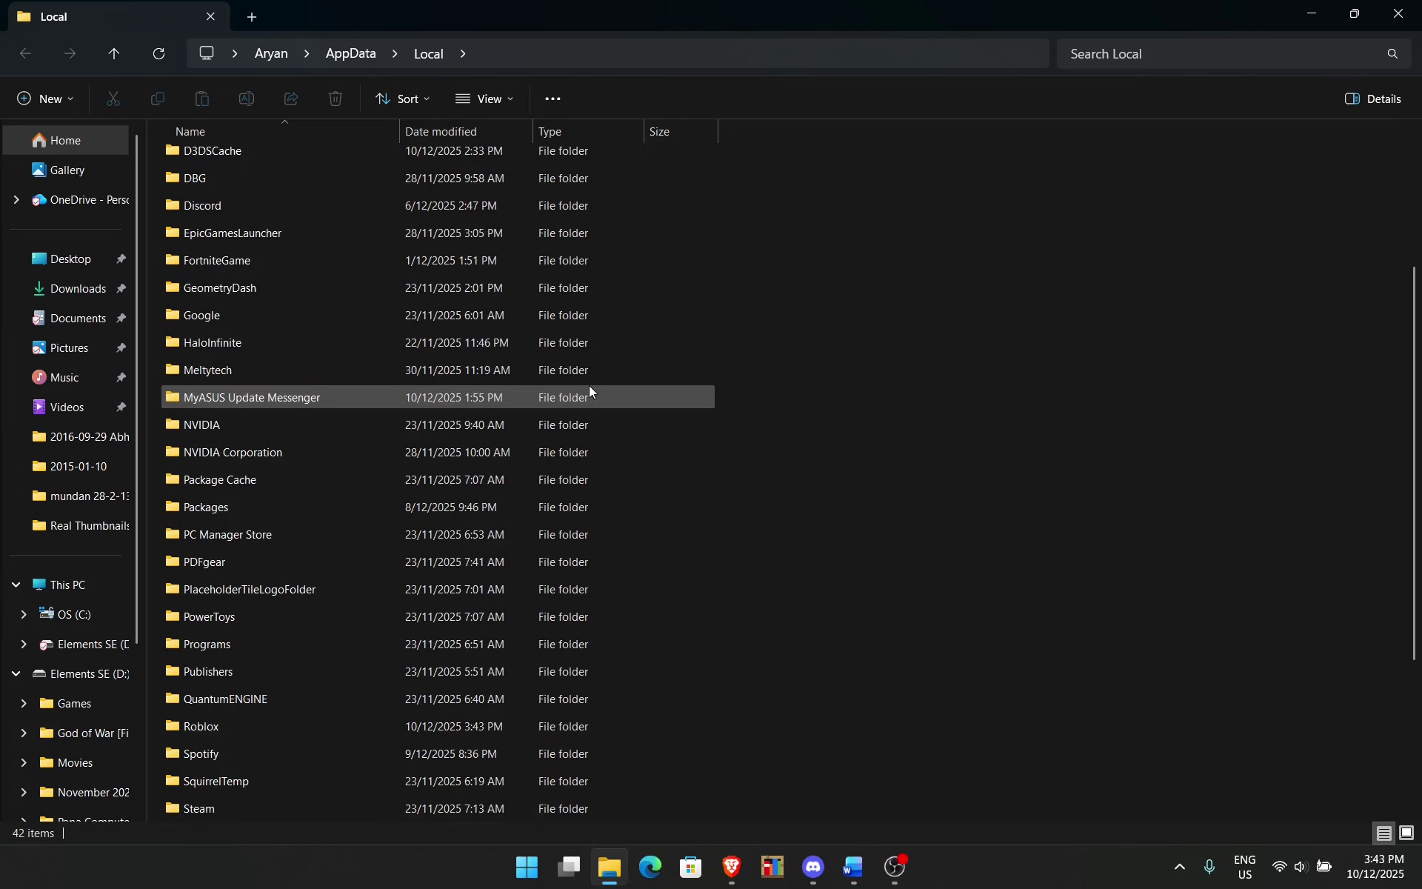
double_click(256, 729)
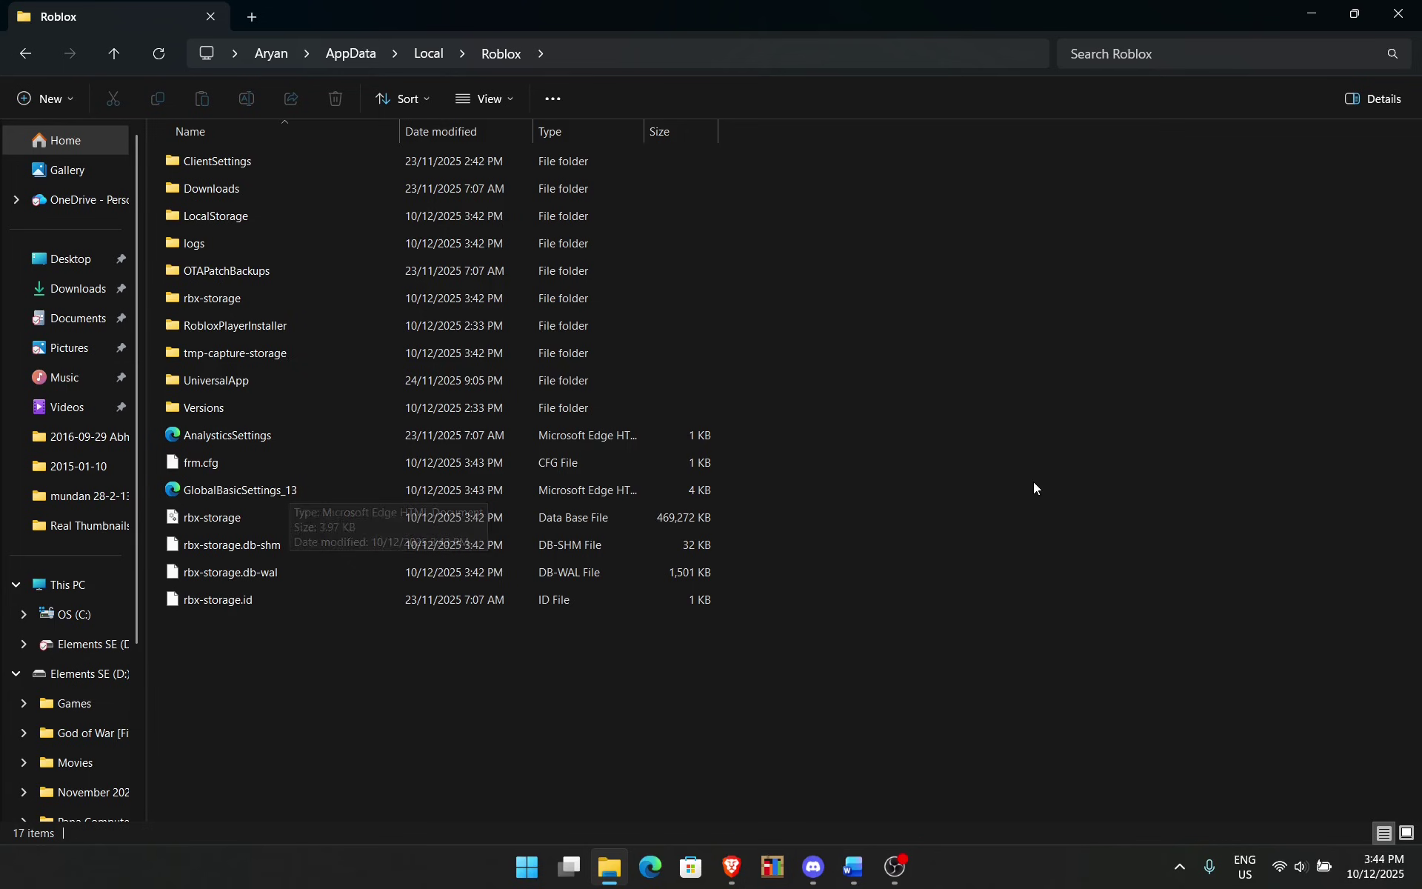
right_click(220, 490)
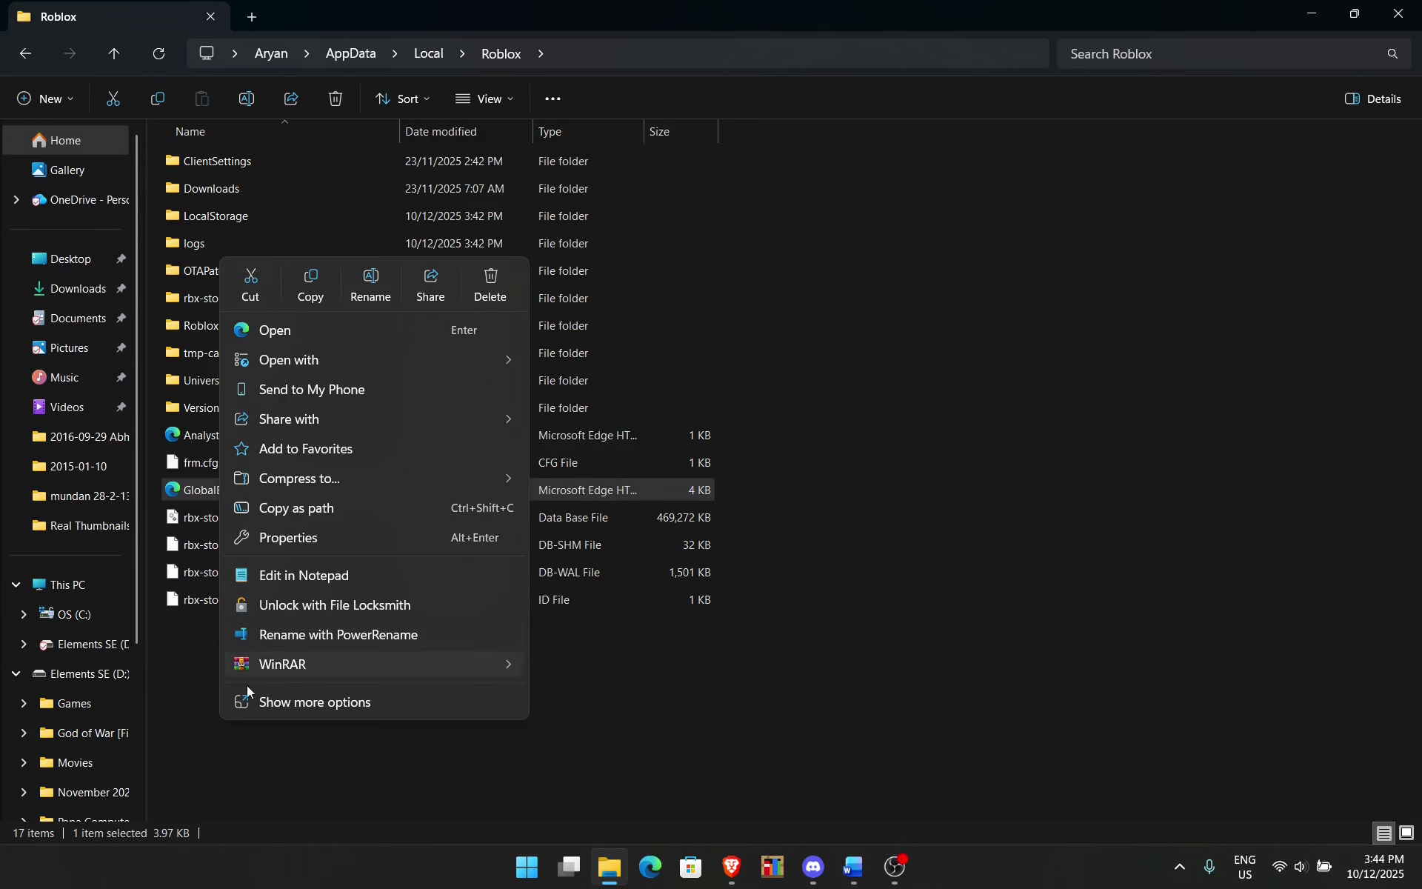
click(255, 702)
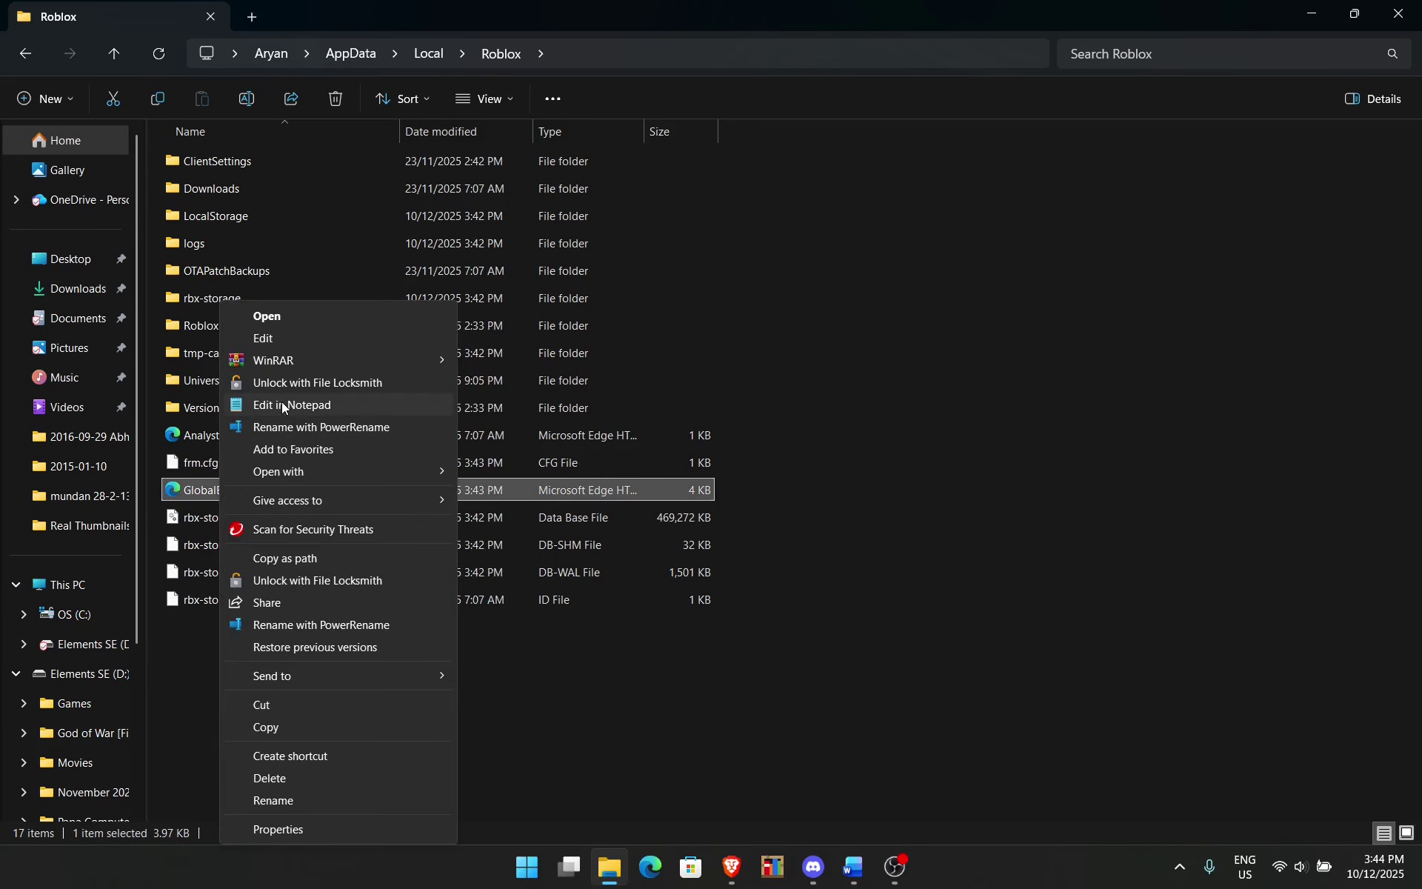
click(281, 406)
Step: Search the settings file for "framerate" to locate the FramerateCap entry
scroll(241, 461, down, 15)
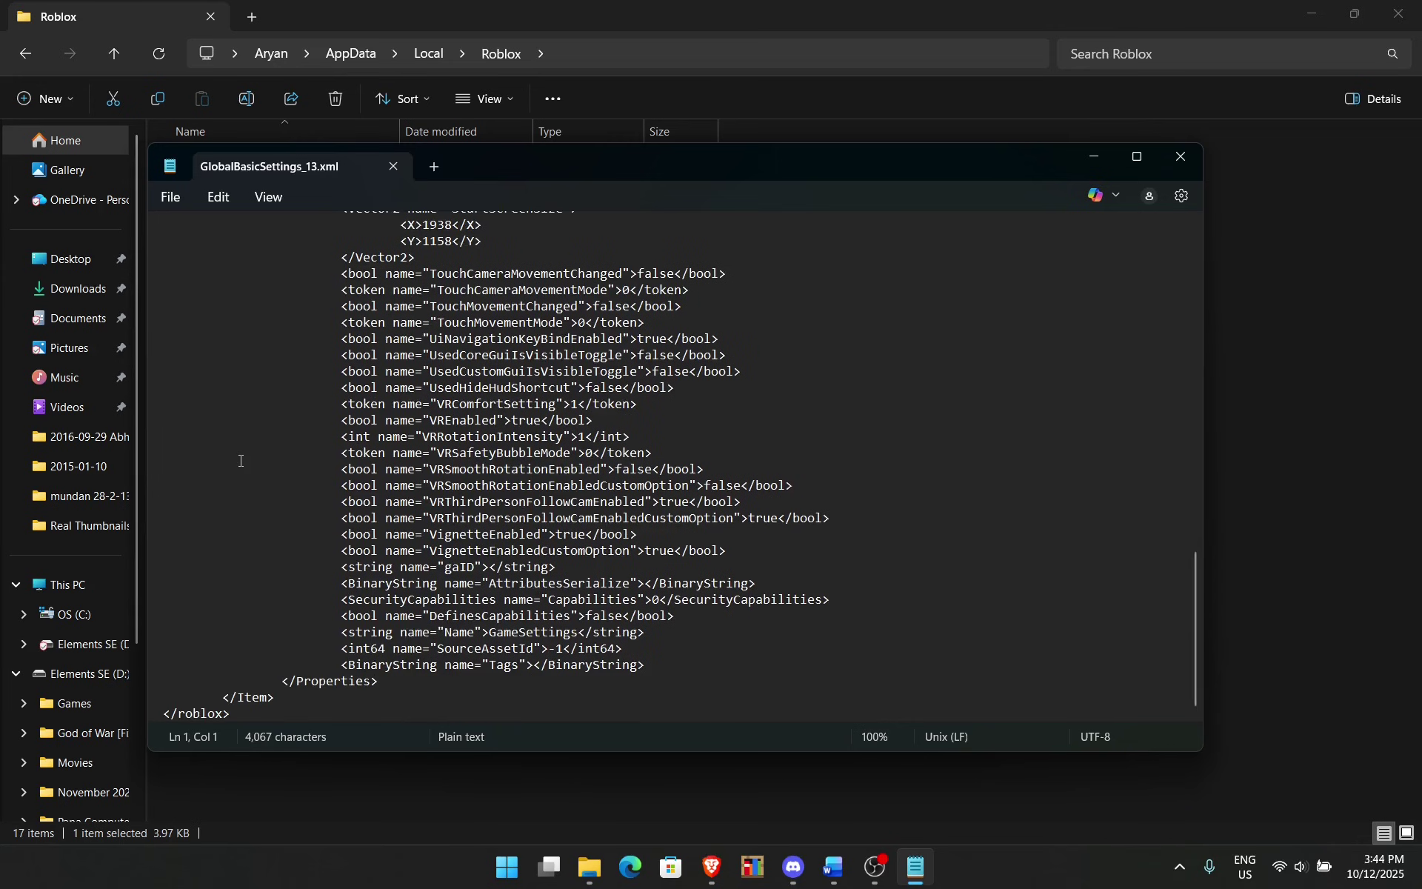
scroll(241, 460, up, 15)
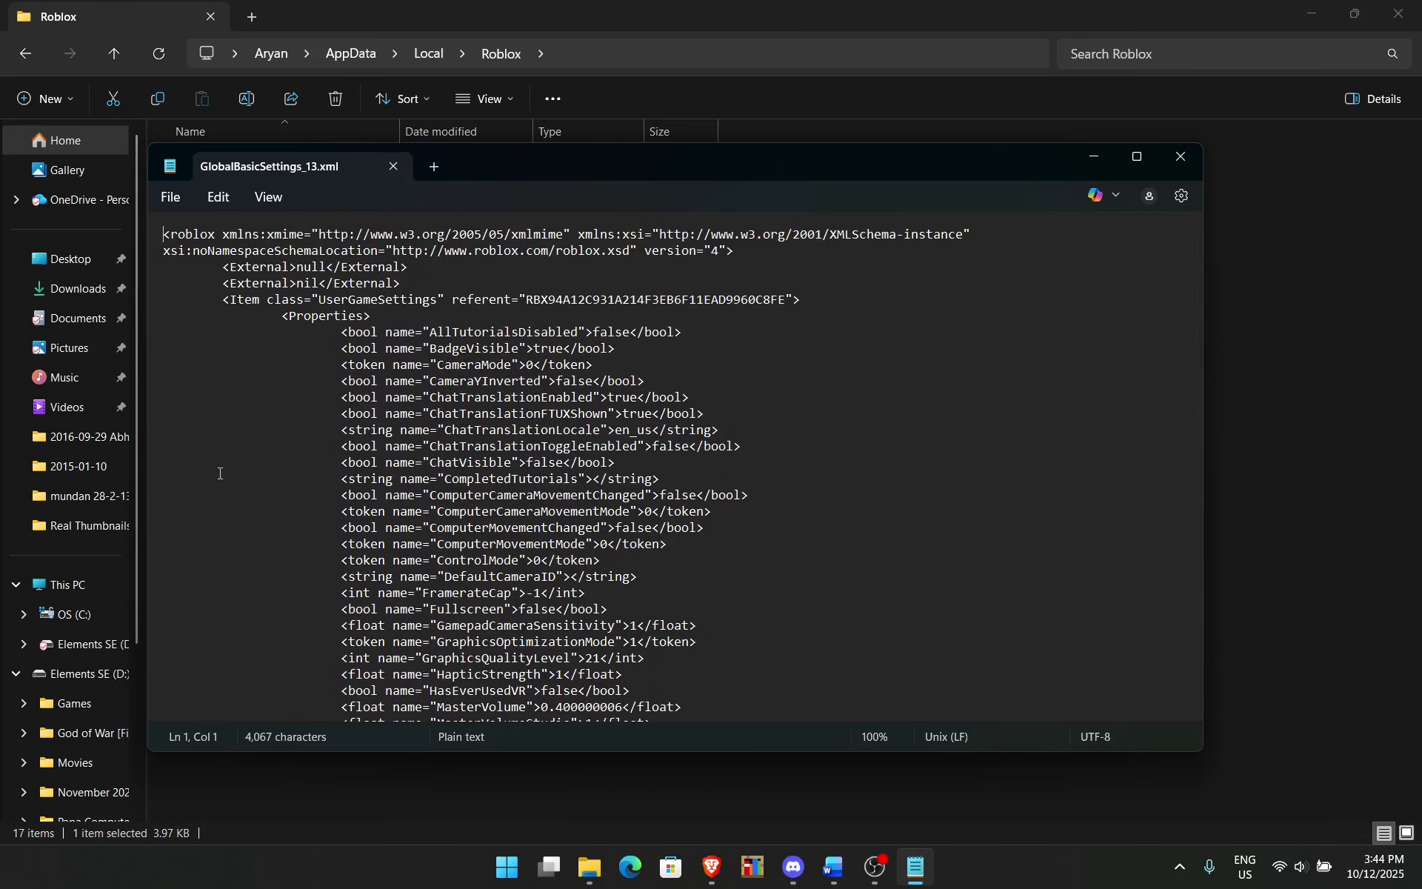
key(ctrl+f)
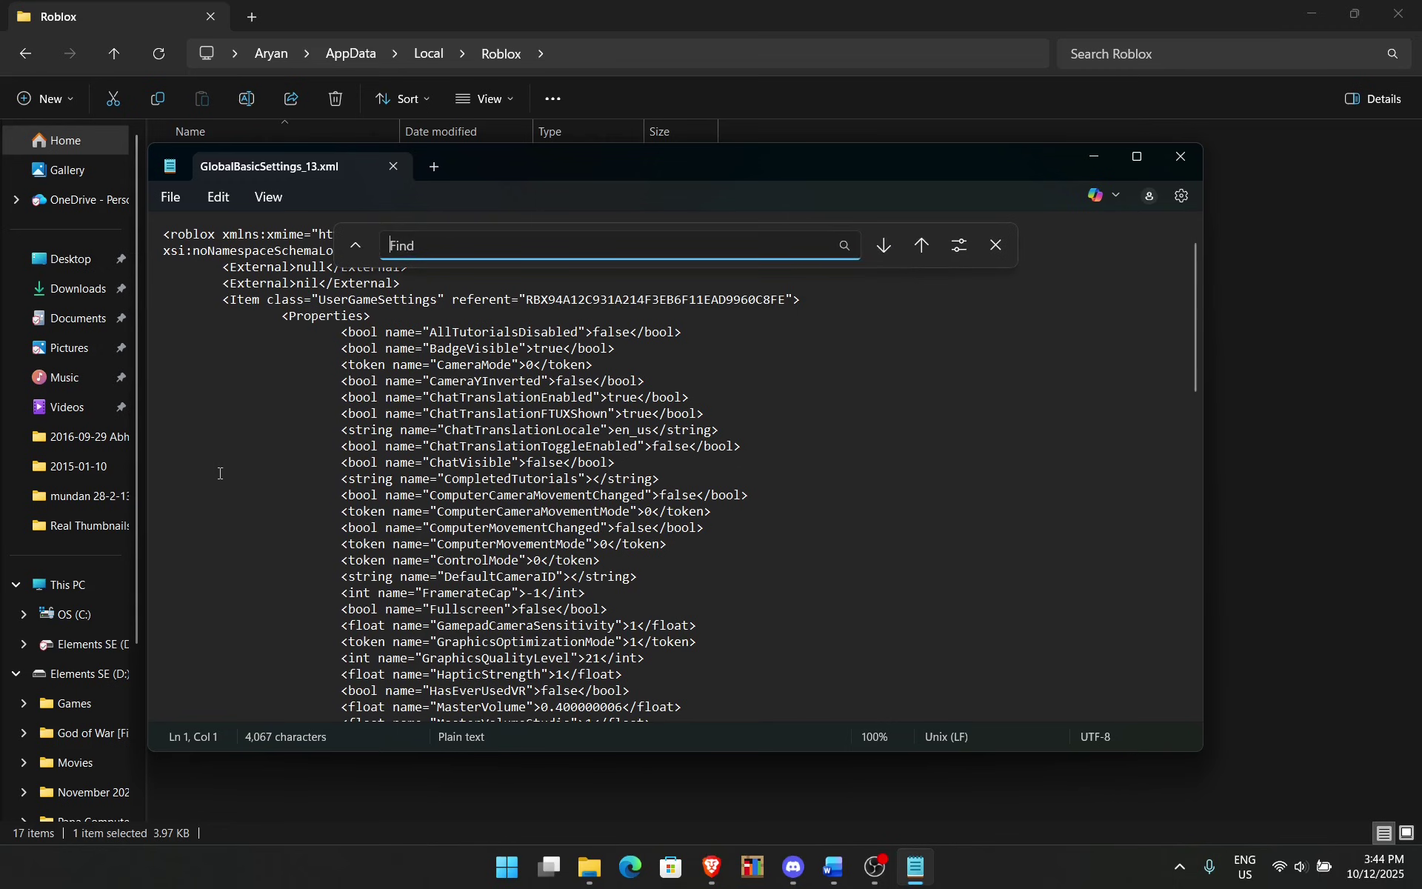
text(framerate)
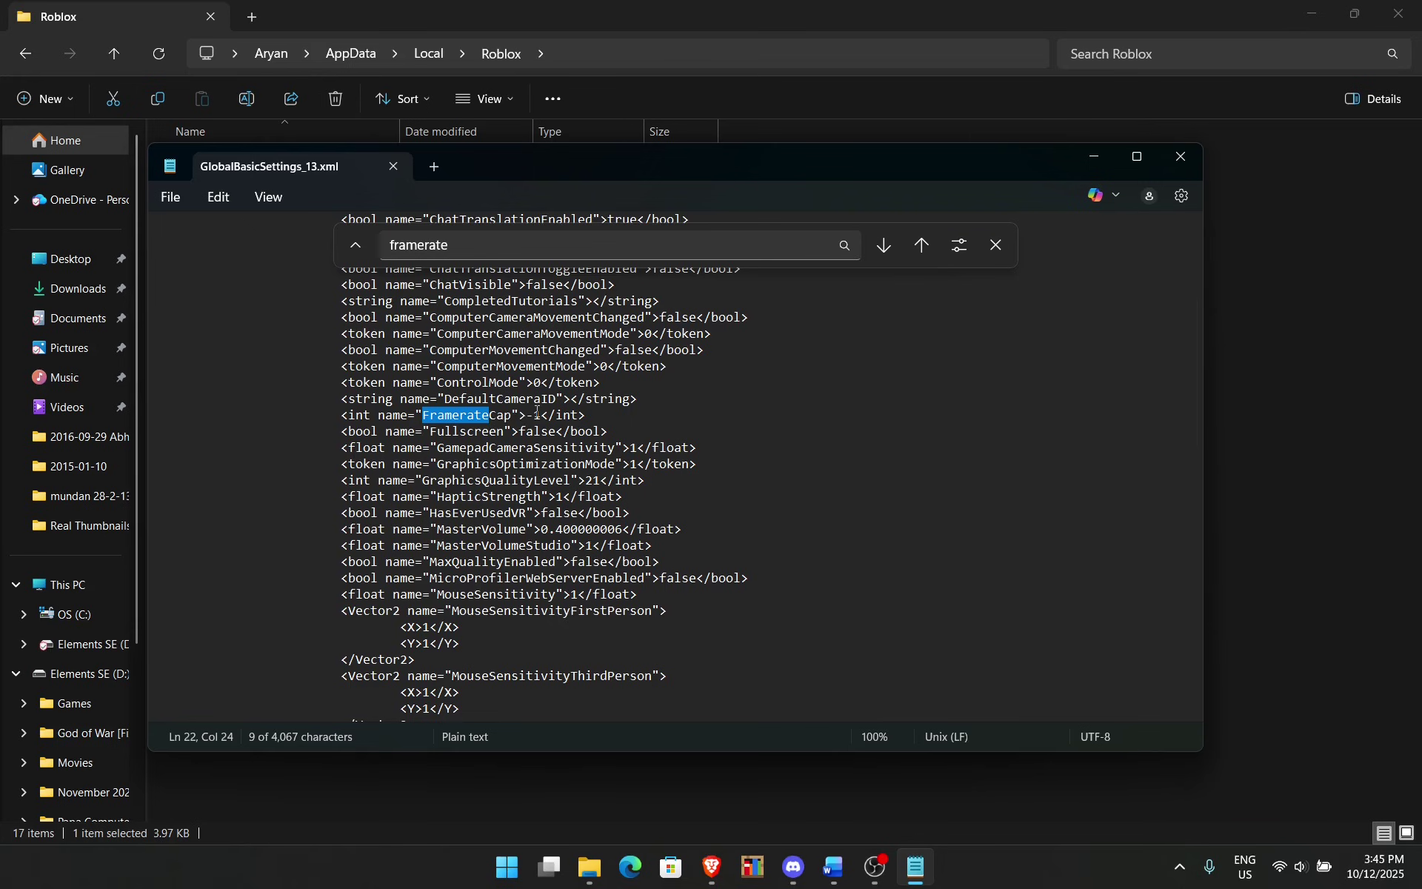
Step: Set the FramerateCap value in GlobalBasicSettings_13.xml to 9999
drag(513, 415, 556, 416)
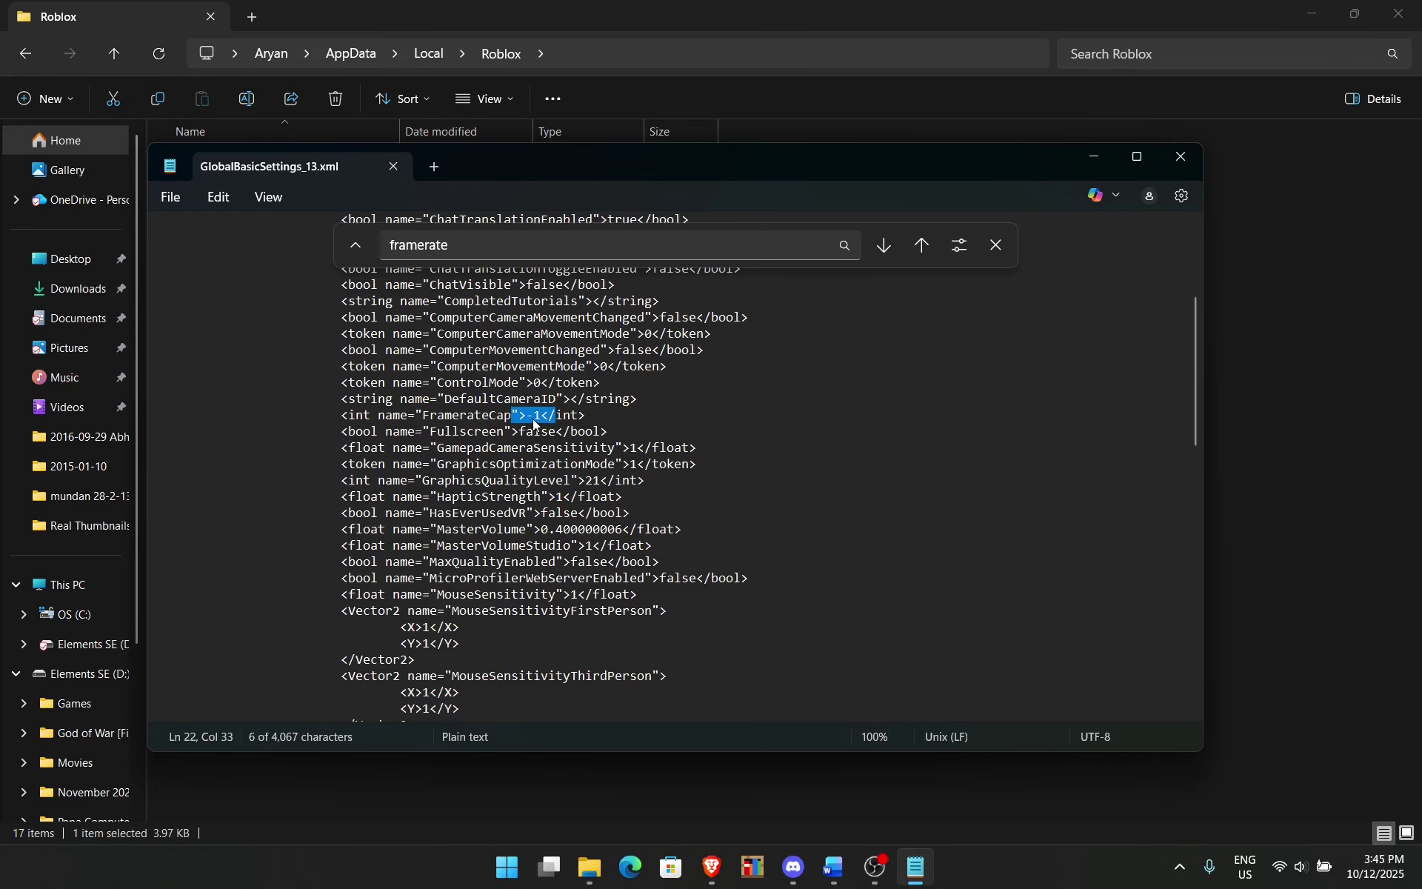
click(534, 419)
drag(425, 417, 543, 416)
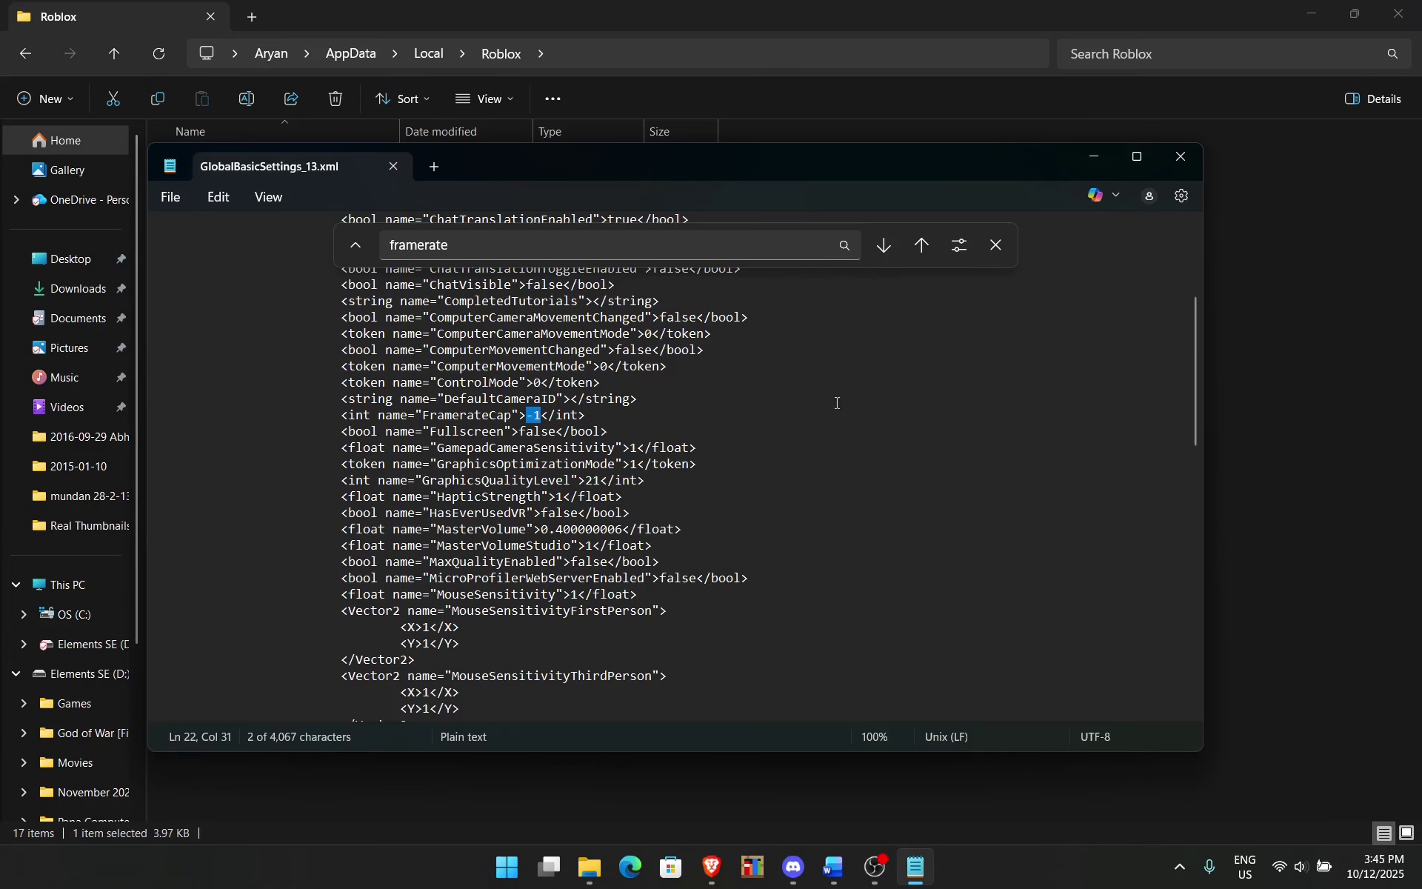
drag(534, 415, 543, 415)
key(BackSpace)
key(BackSpace)
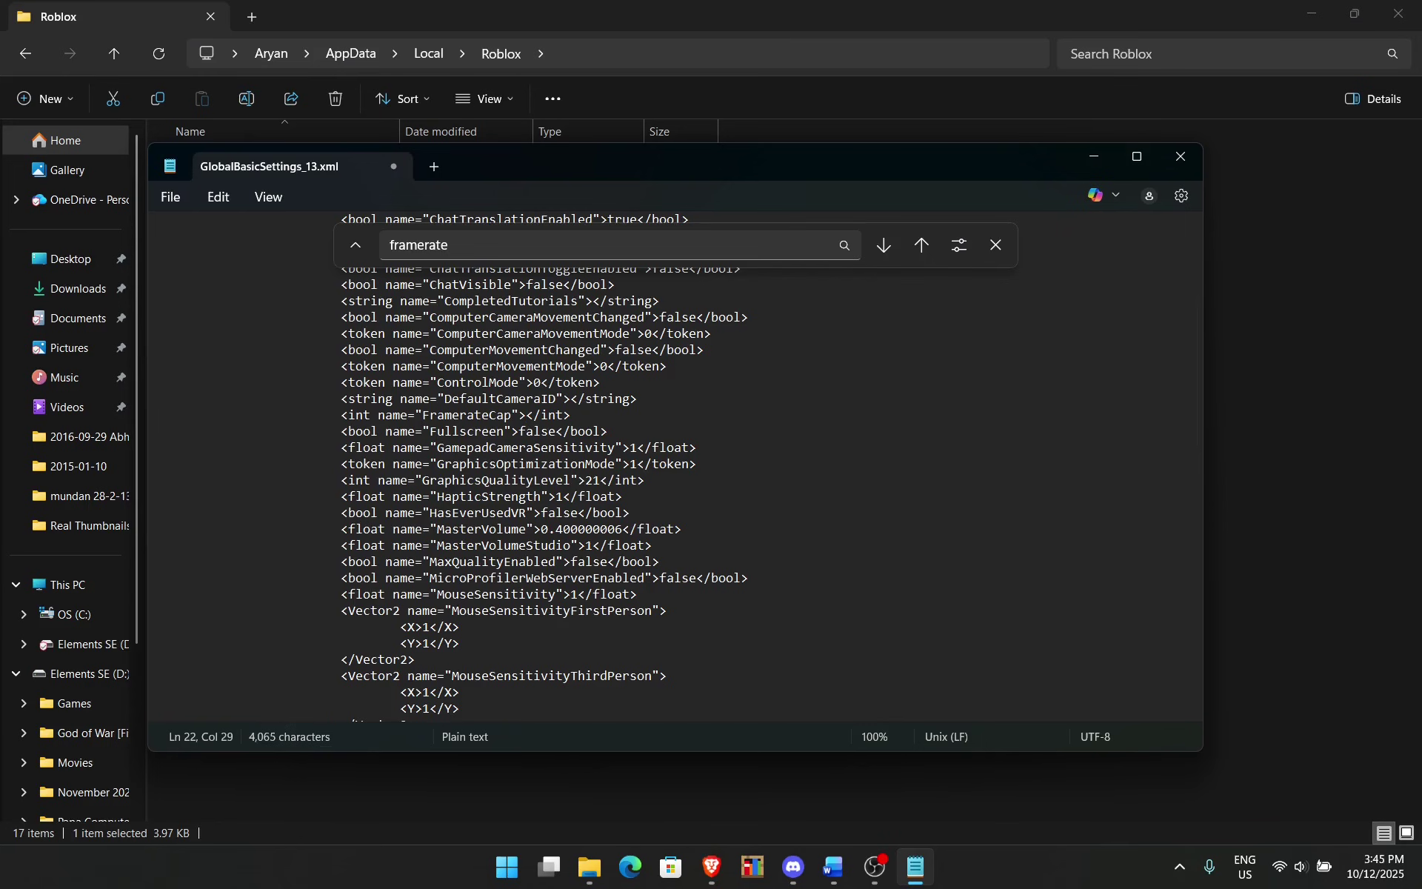
text(999)
key(Right)
key(Right)
key(Right)
key(Right)
key(Right)
key(Right)
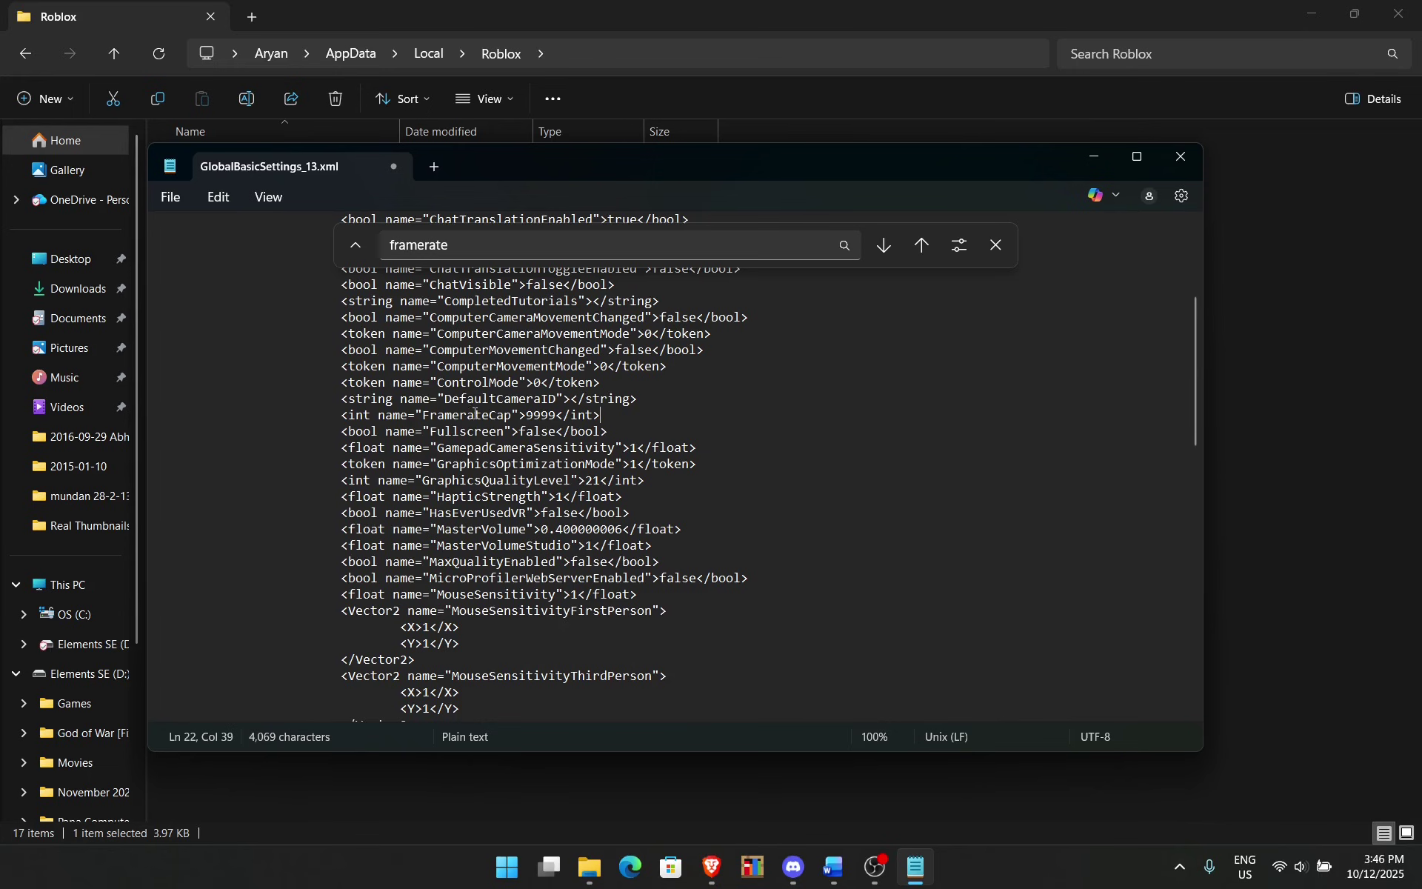
Step: Save the edited GlobalBasicSettings_13.xml file and close Notepad
click(170, 197)
click(209, 383)
click(1181, 157)
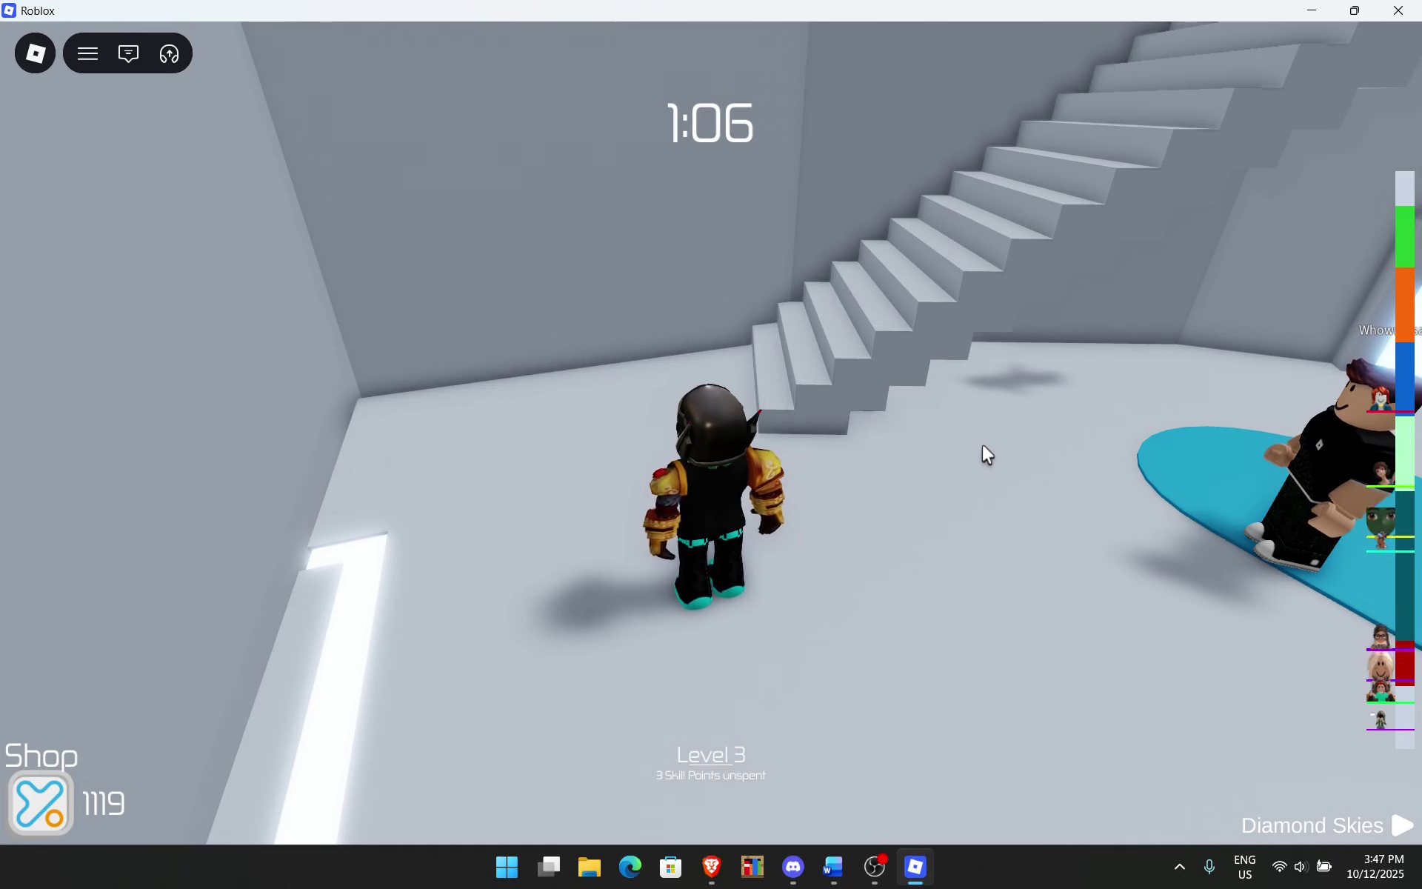
Step: Show the performance stats overlay in Roblox and move the character up through the red tower section to check the FPS
key(shift+F5)
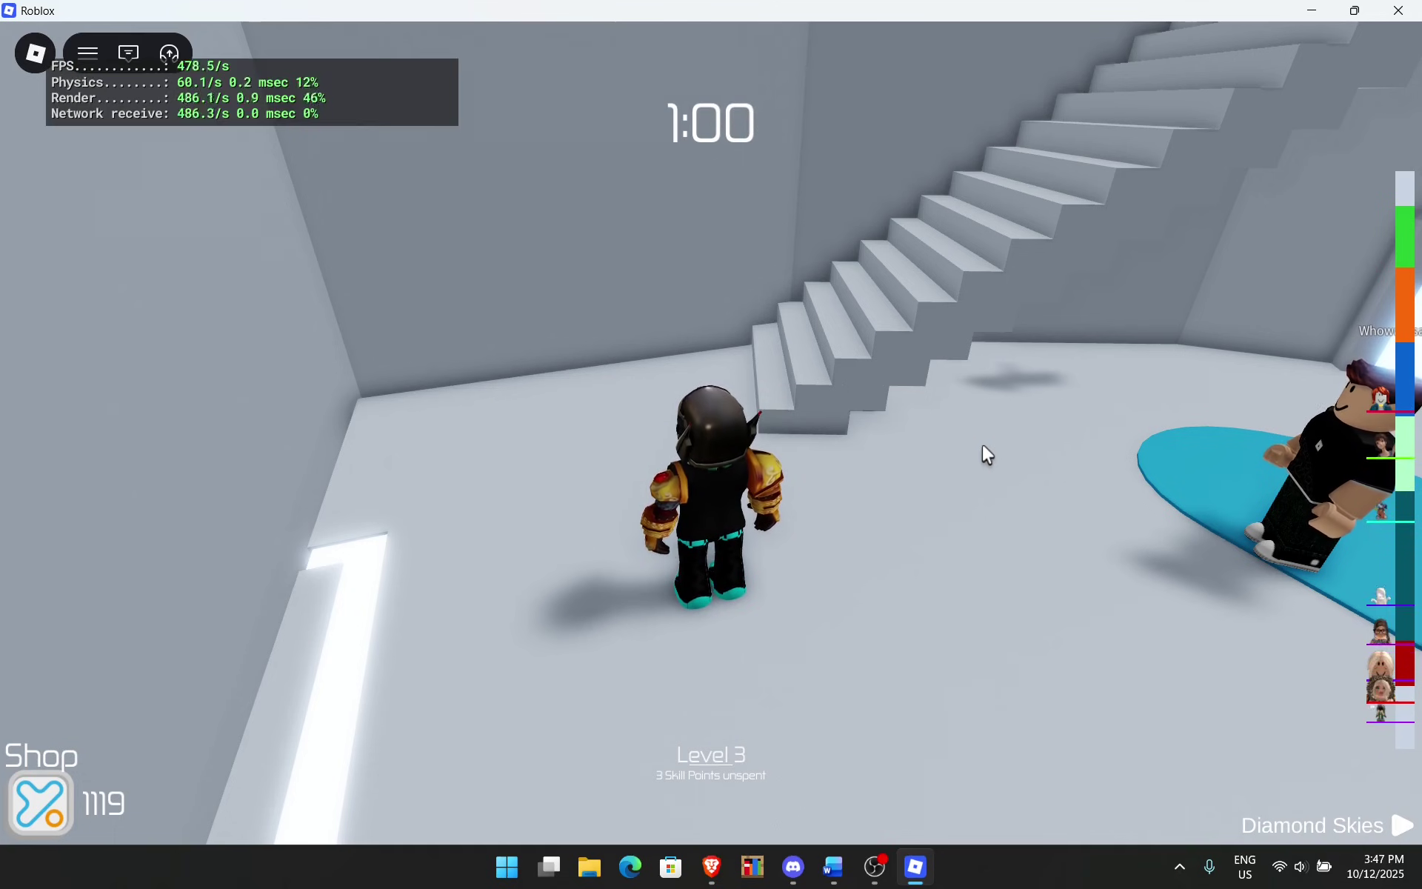
key(d)
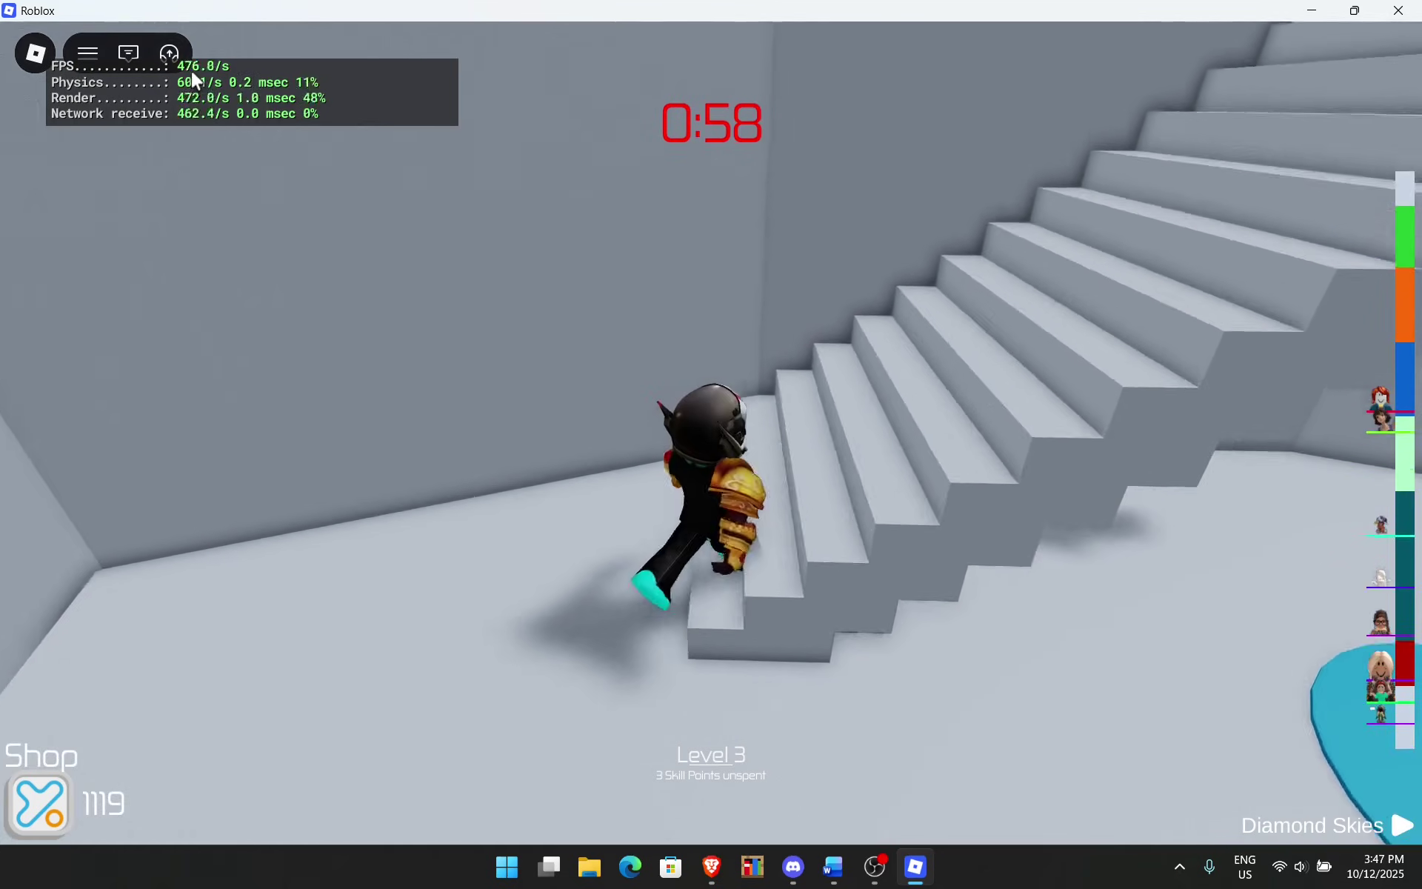
key(w)
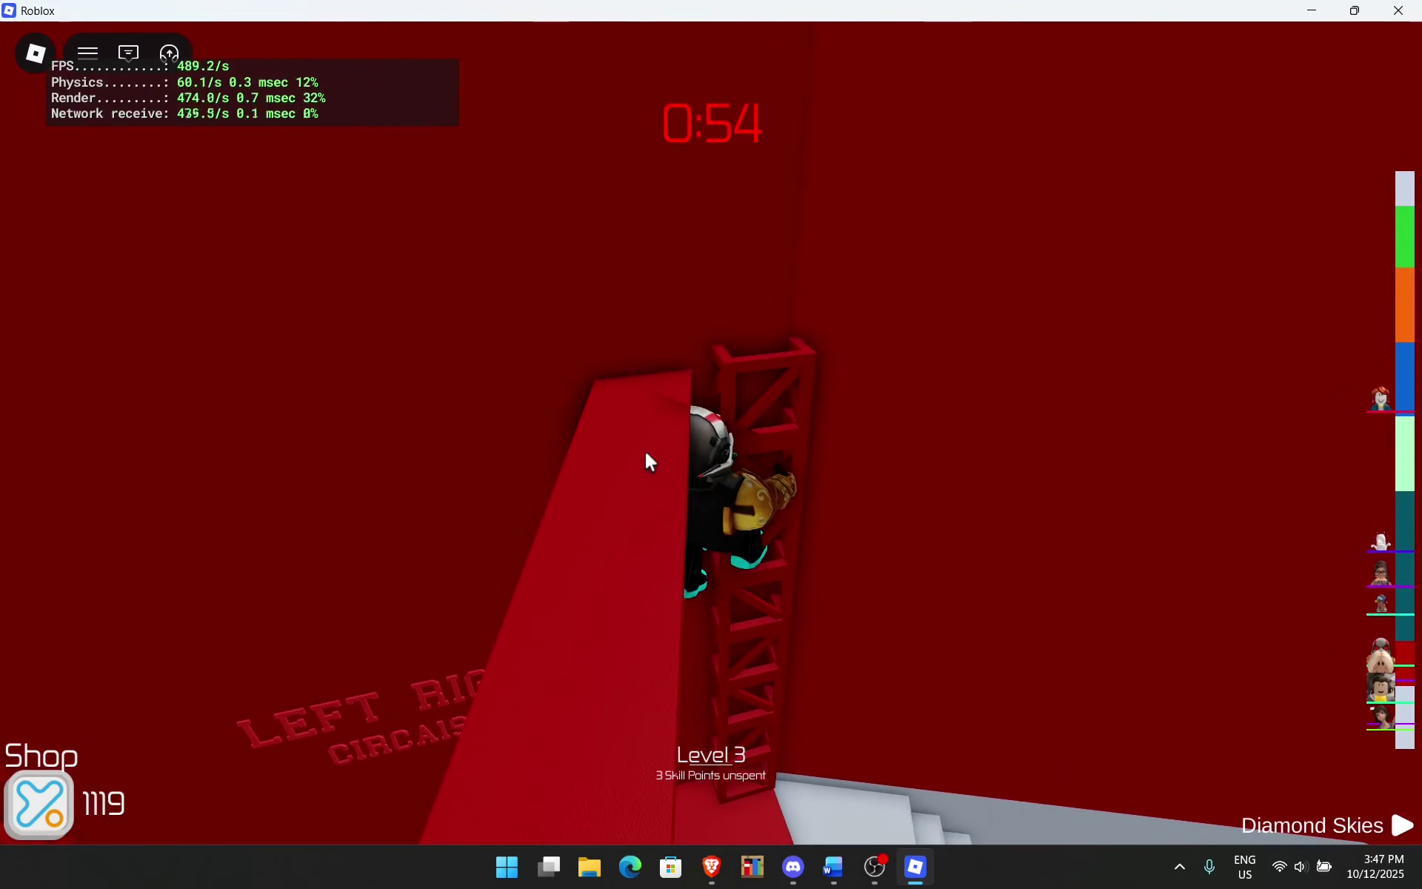
key(w)
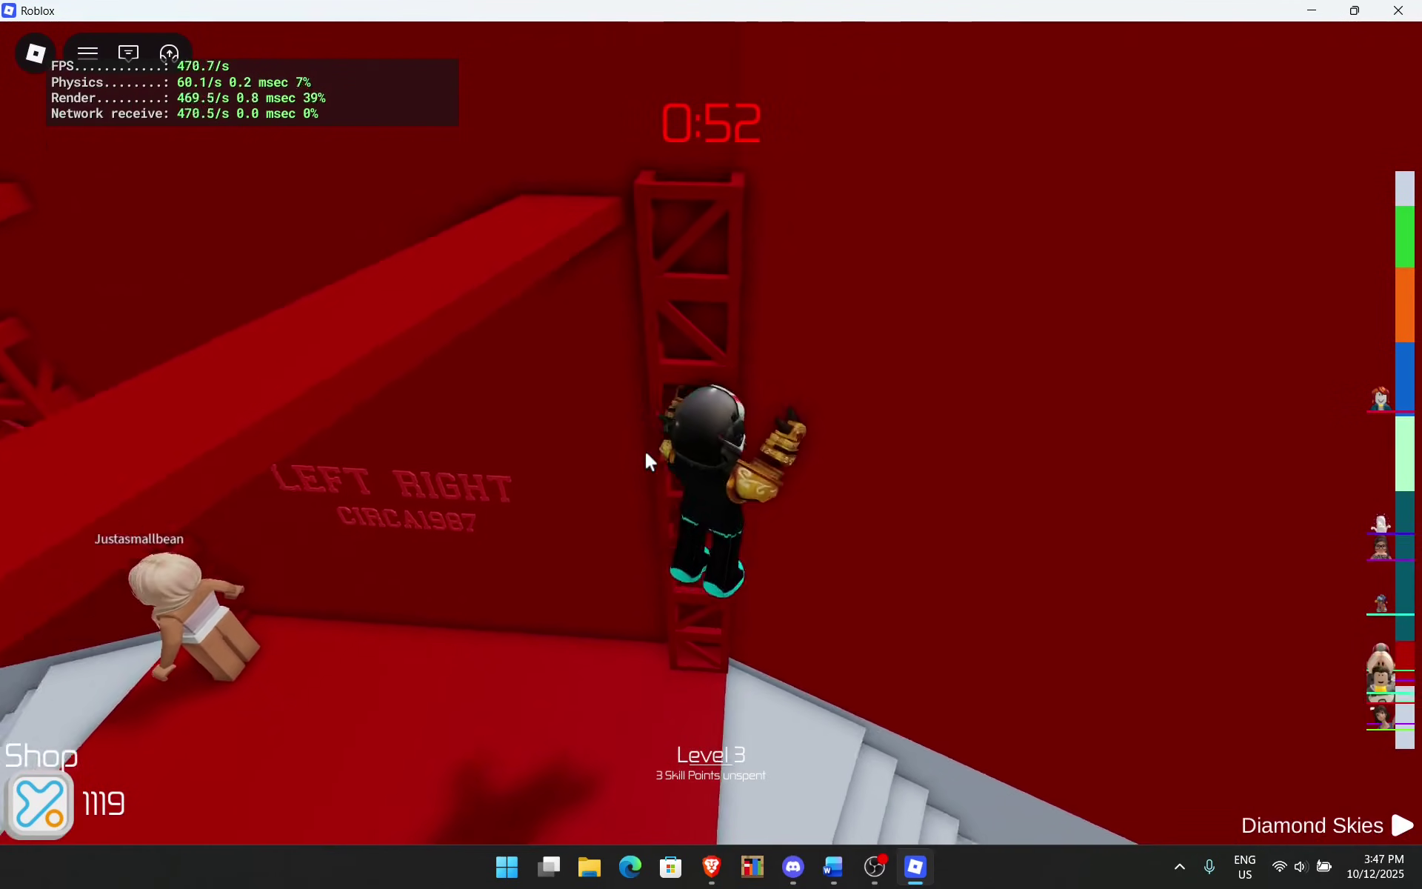
key(w)
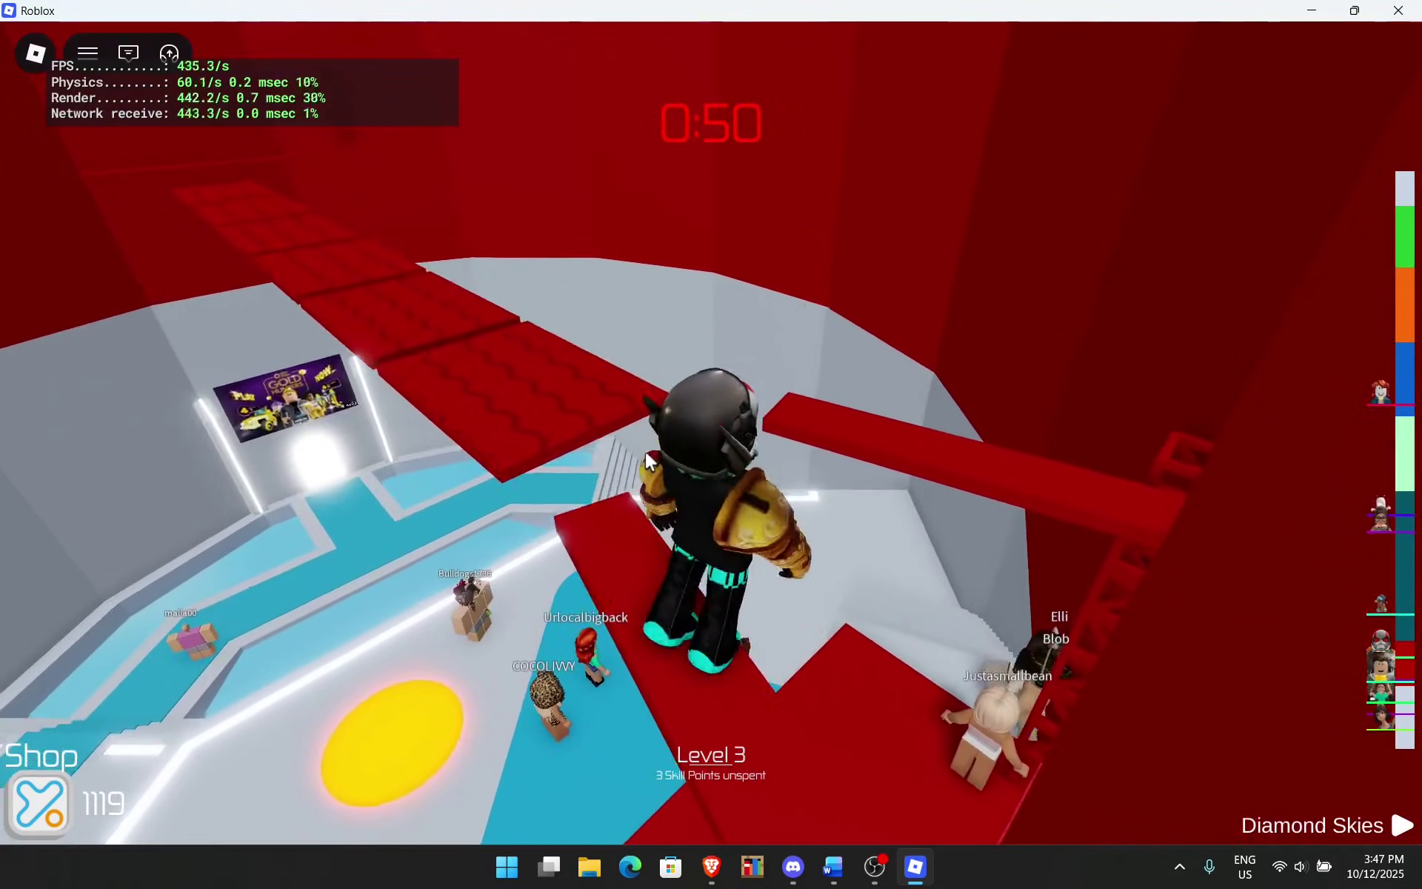
key(w)
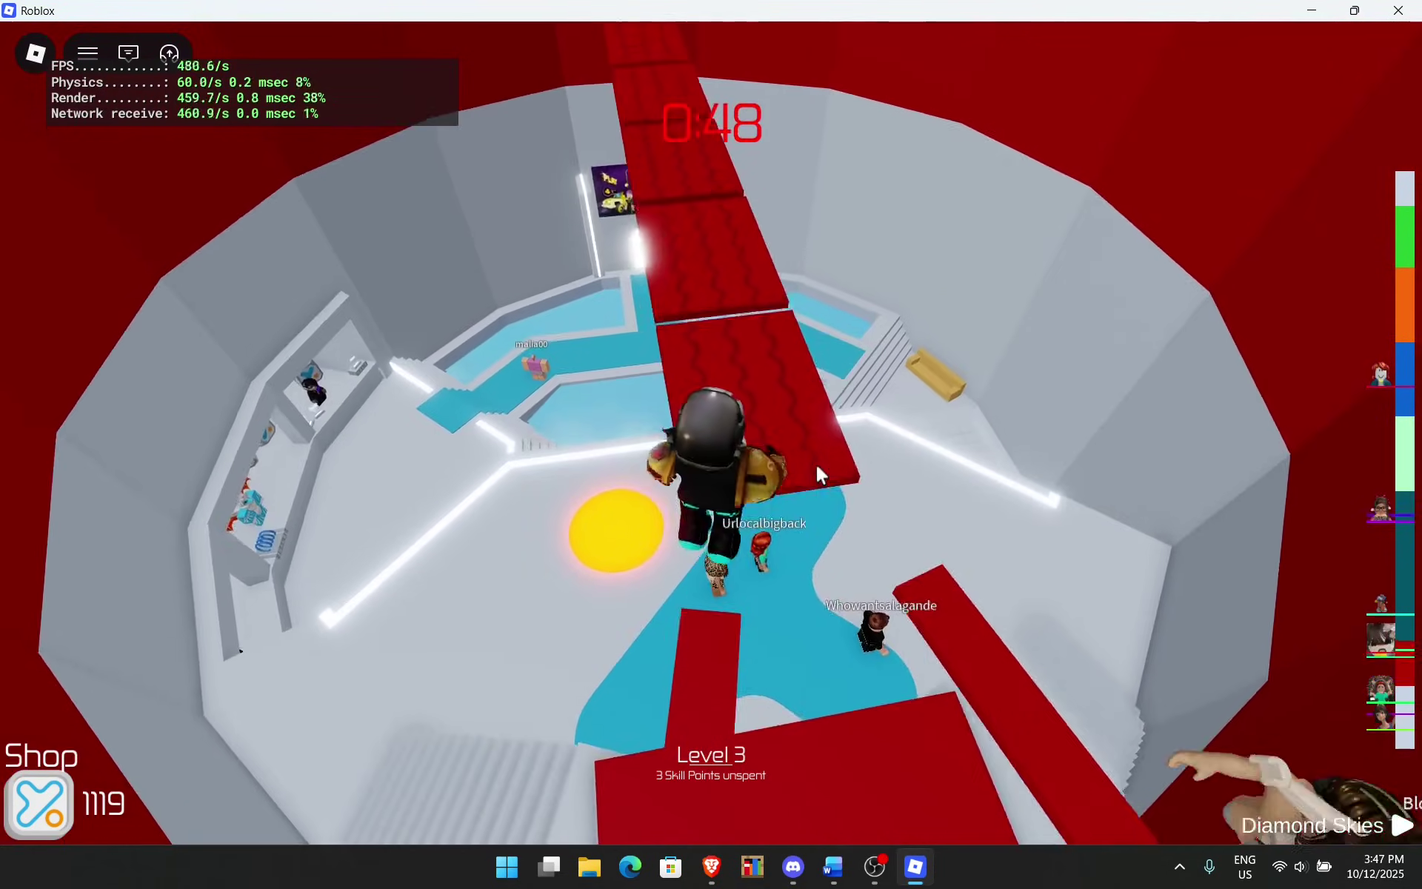
key(w)
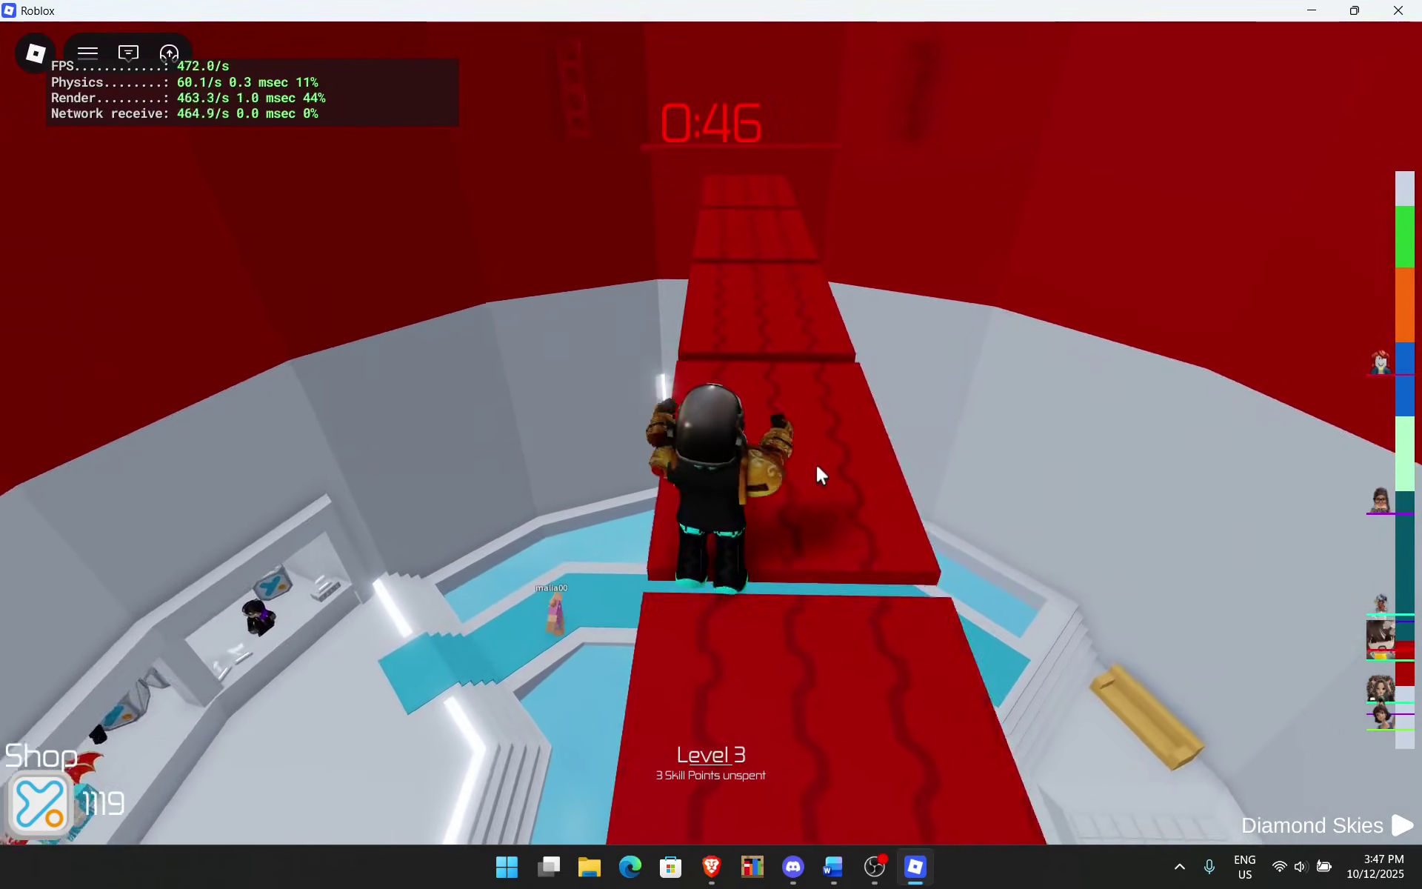
key(w)
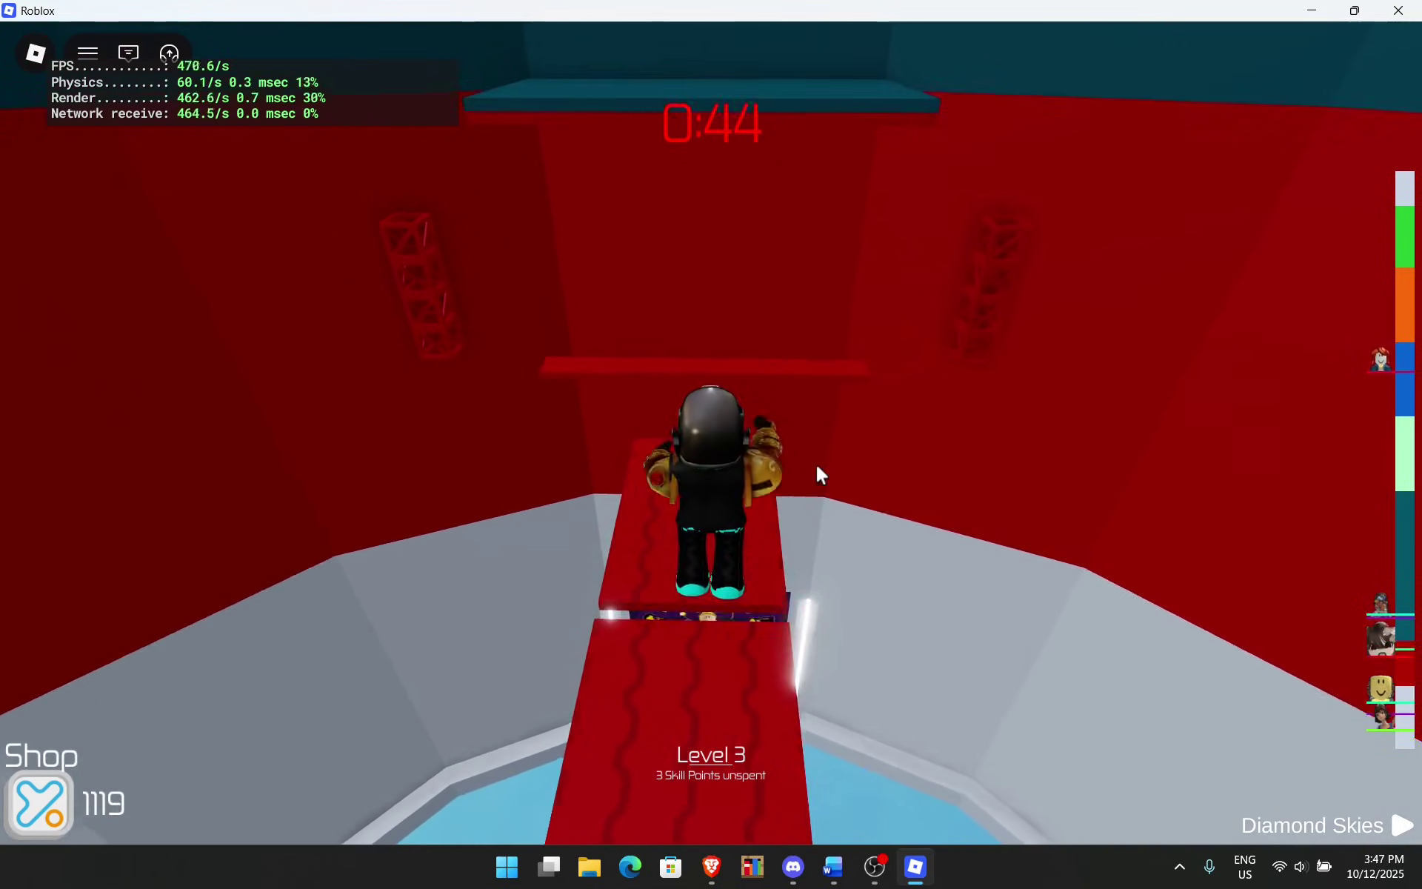
key(w)
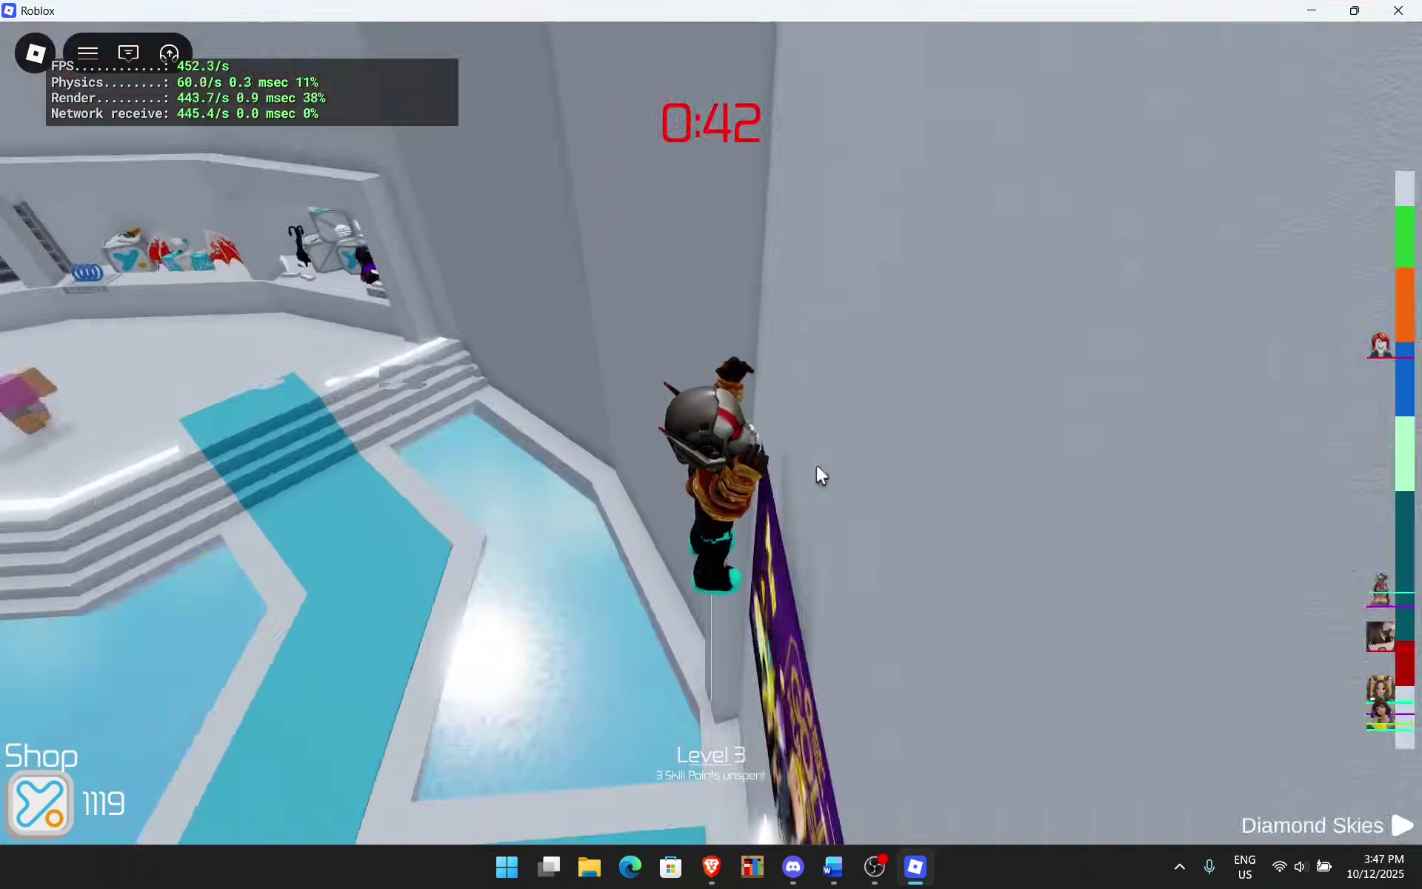
key(w)
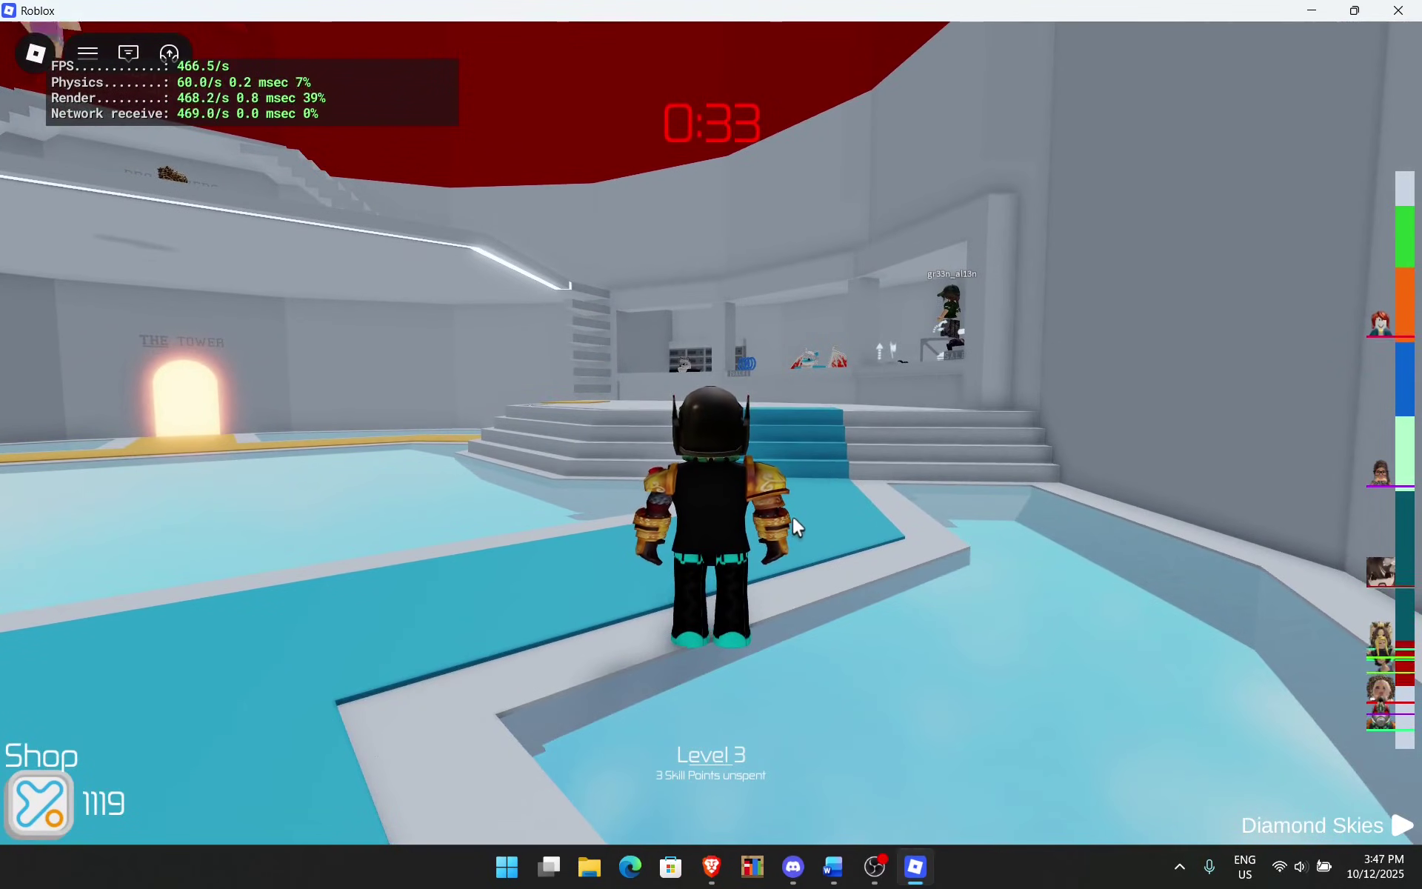
Step: Check the Maximum Frame Rate entry in the in-game settings and resume playing
key(Escape)
click(585, 126)
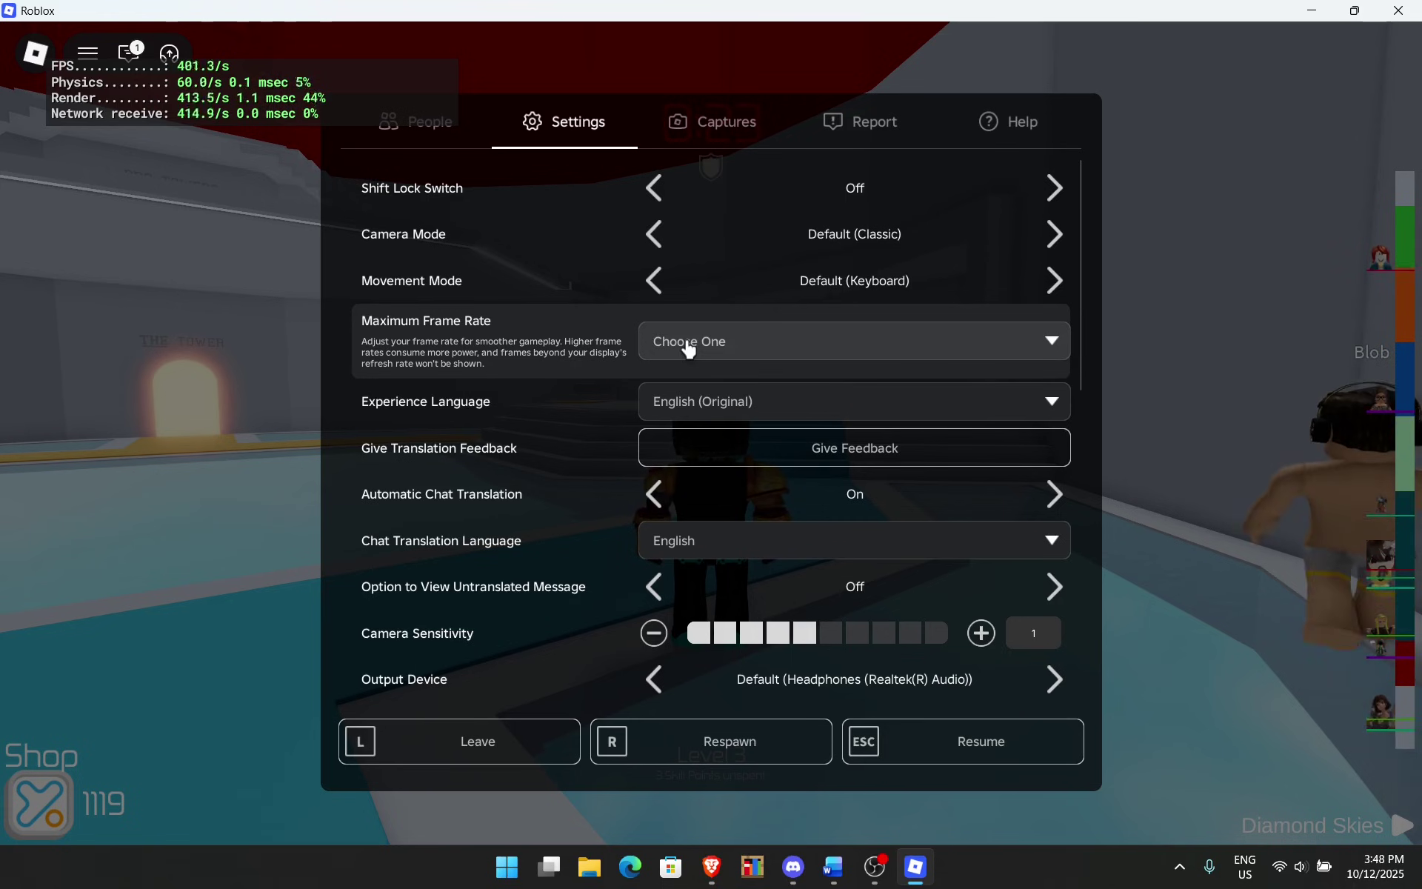
key(Escape)
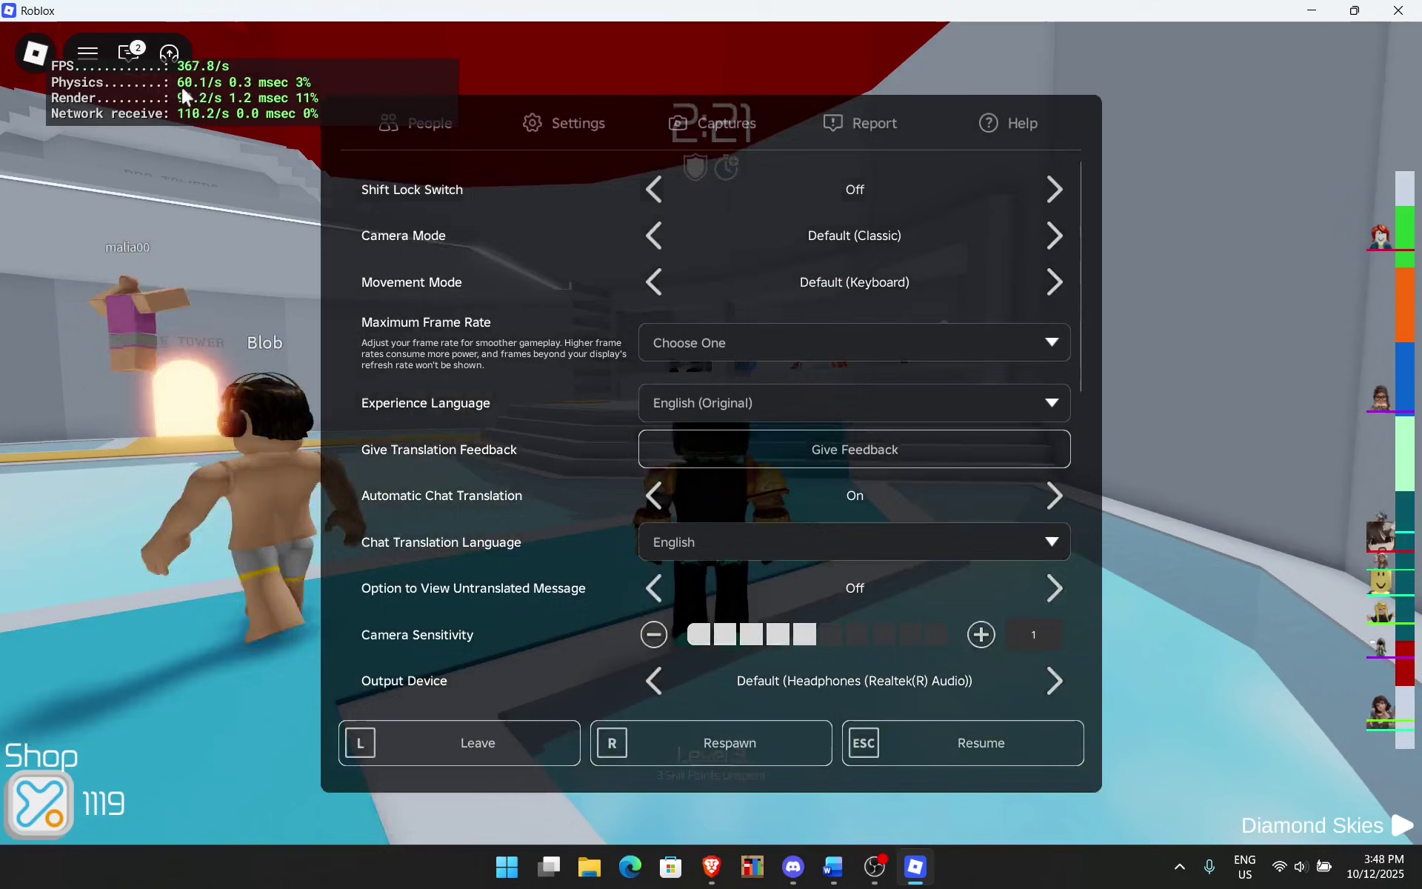
key(w)
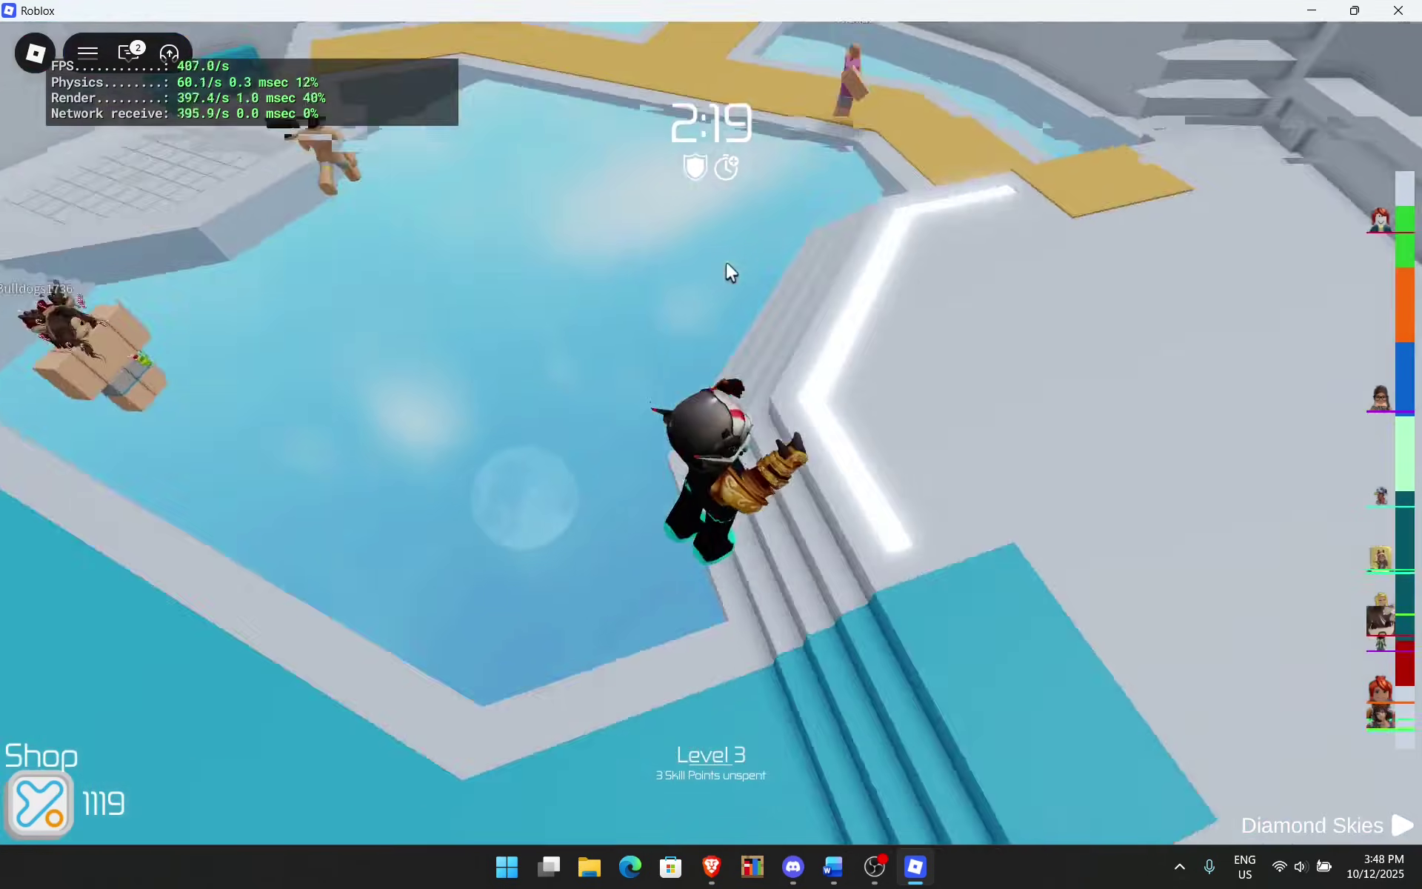
Step: Run the character out of the pool area toward the shop counters while watching the FPS
key(w)
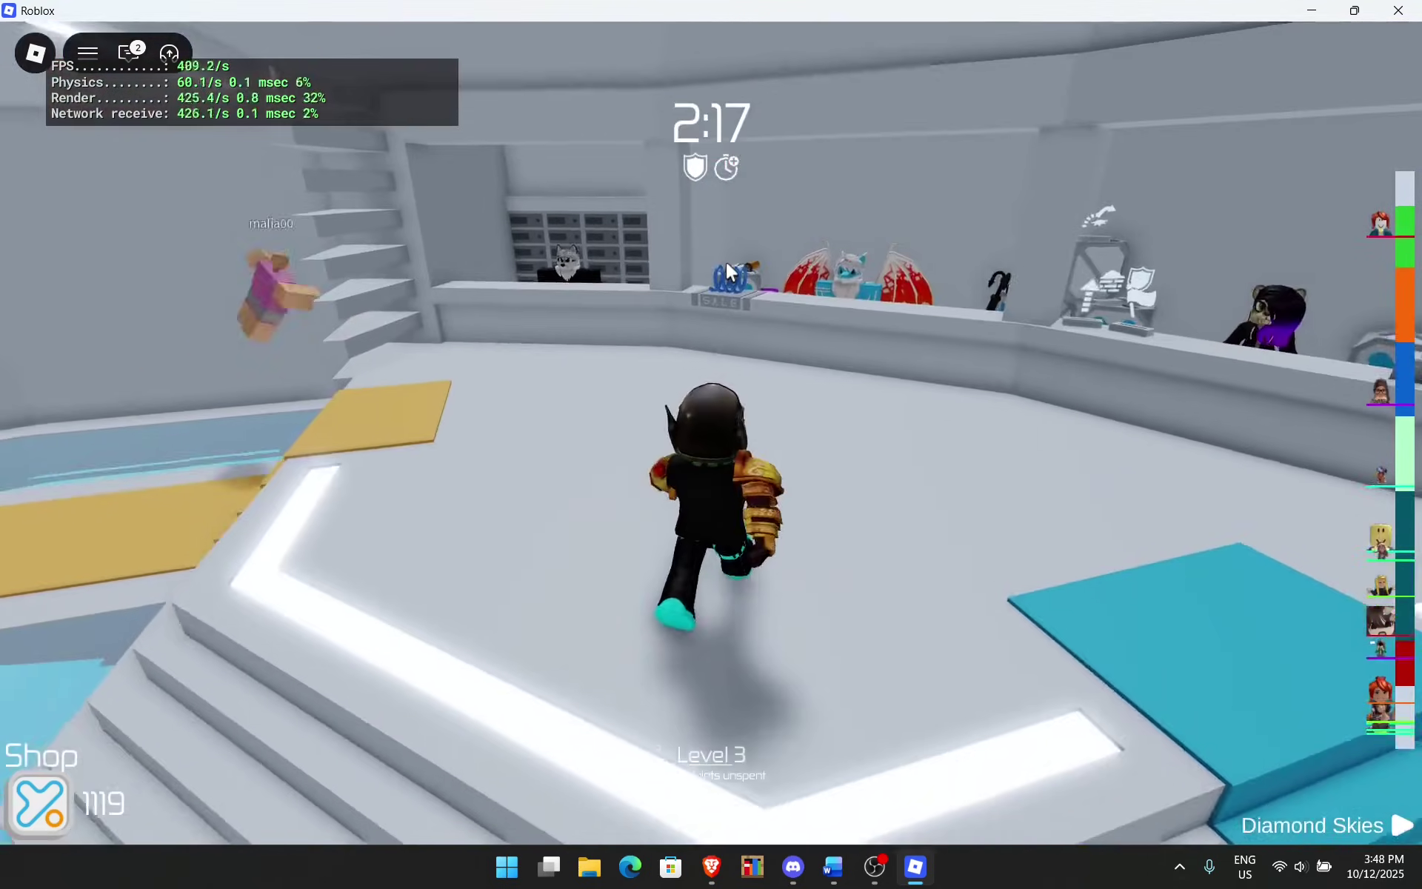
Step: Switch to File Explorer and check the Read-only attribute of GlobalBasicSettings_13 in the Local\Roblox folder, closing its properties without changes
key(alt+Tab)
scroll(514, 637, down, 5)
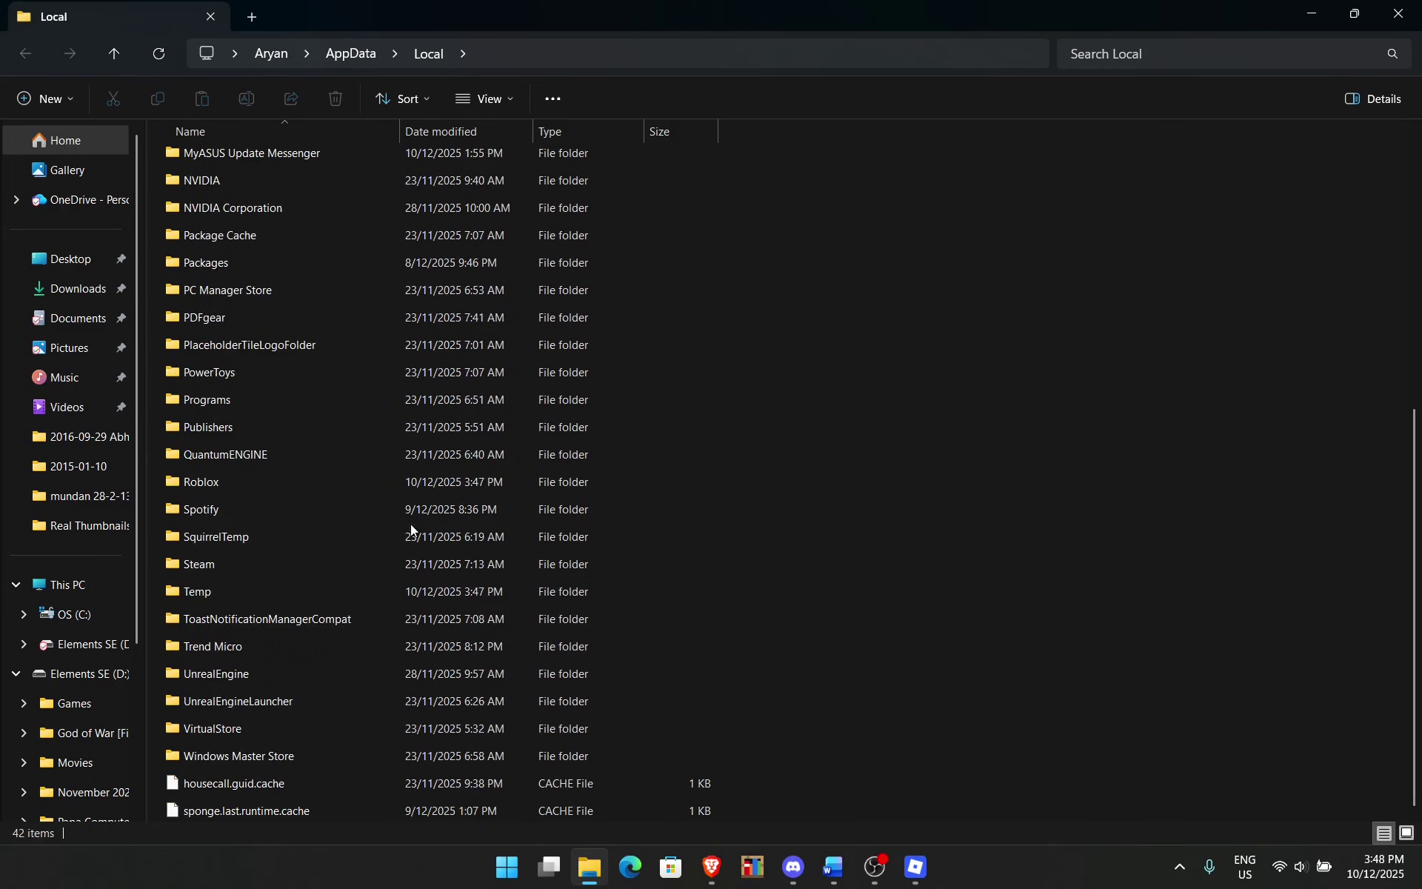
double_click(403, 488)
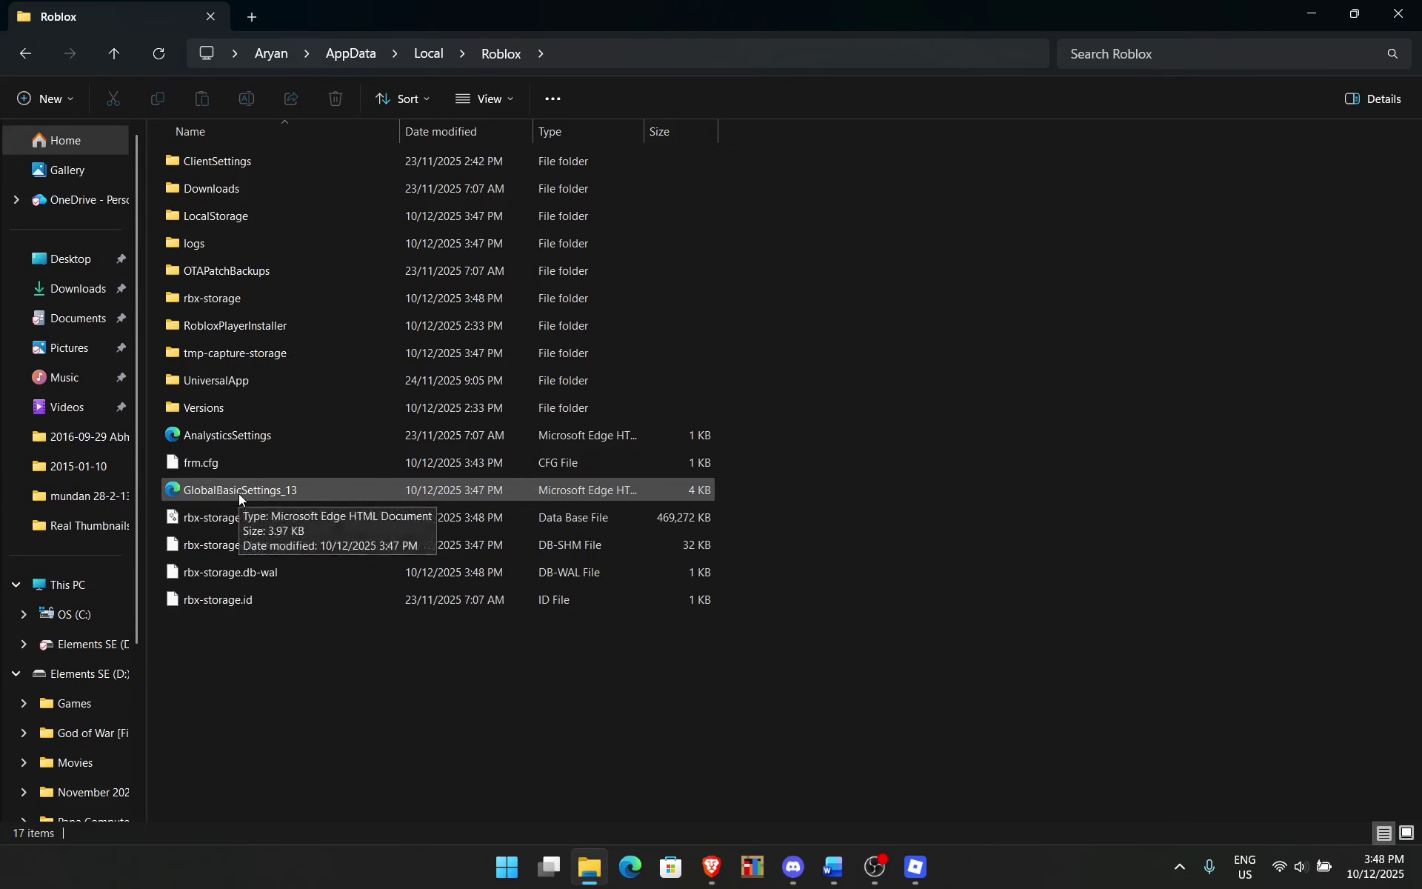
right_click(279, 490)
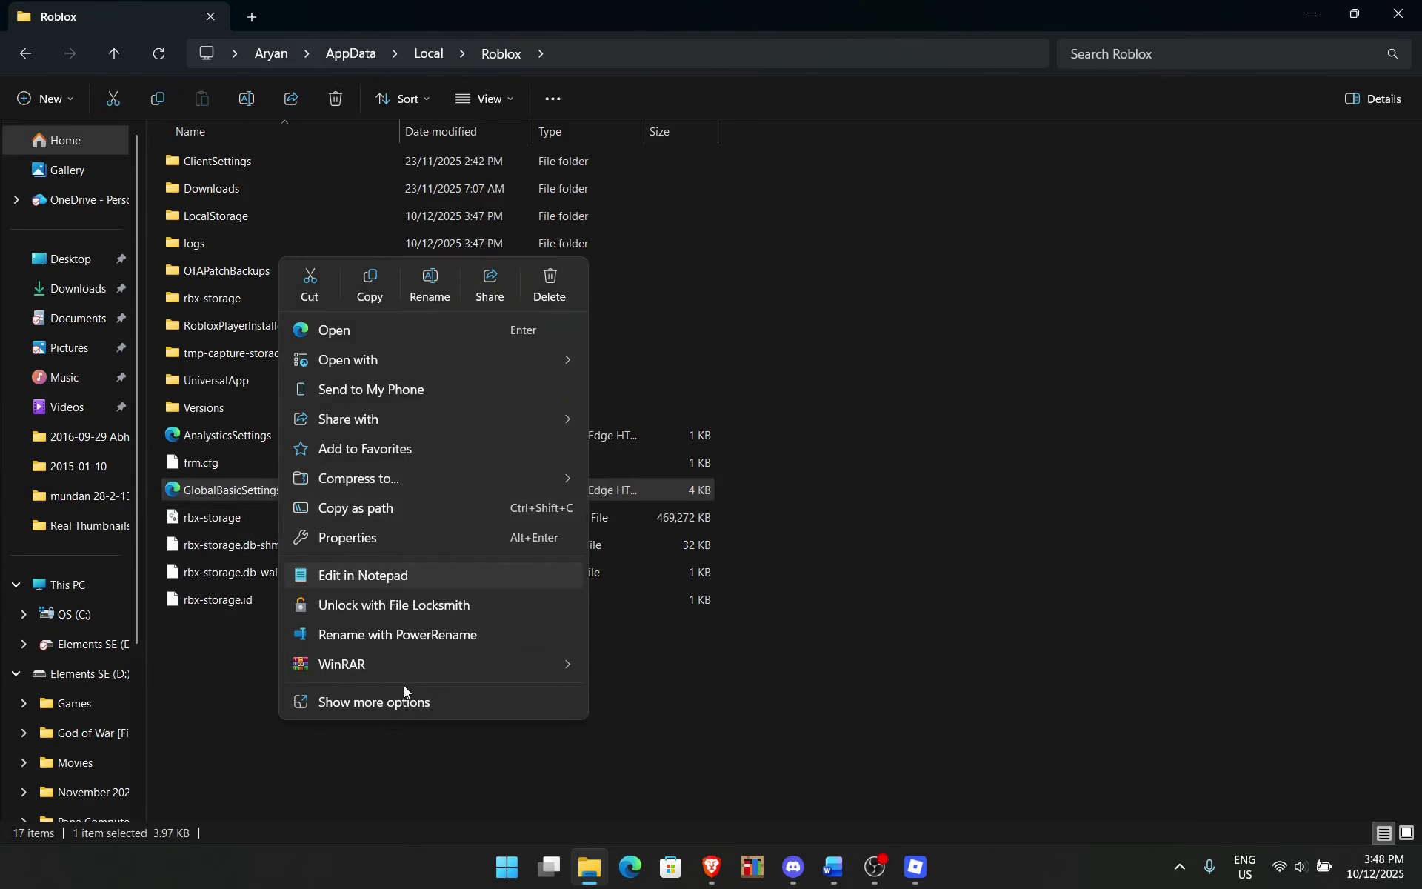
click(406, 538)
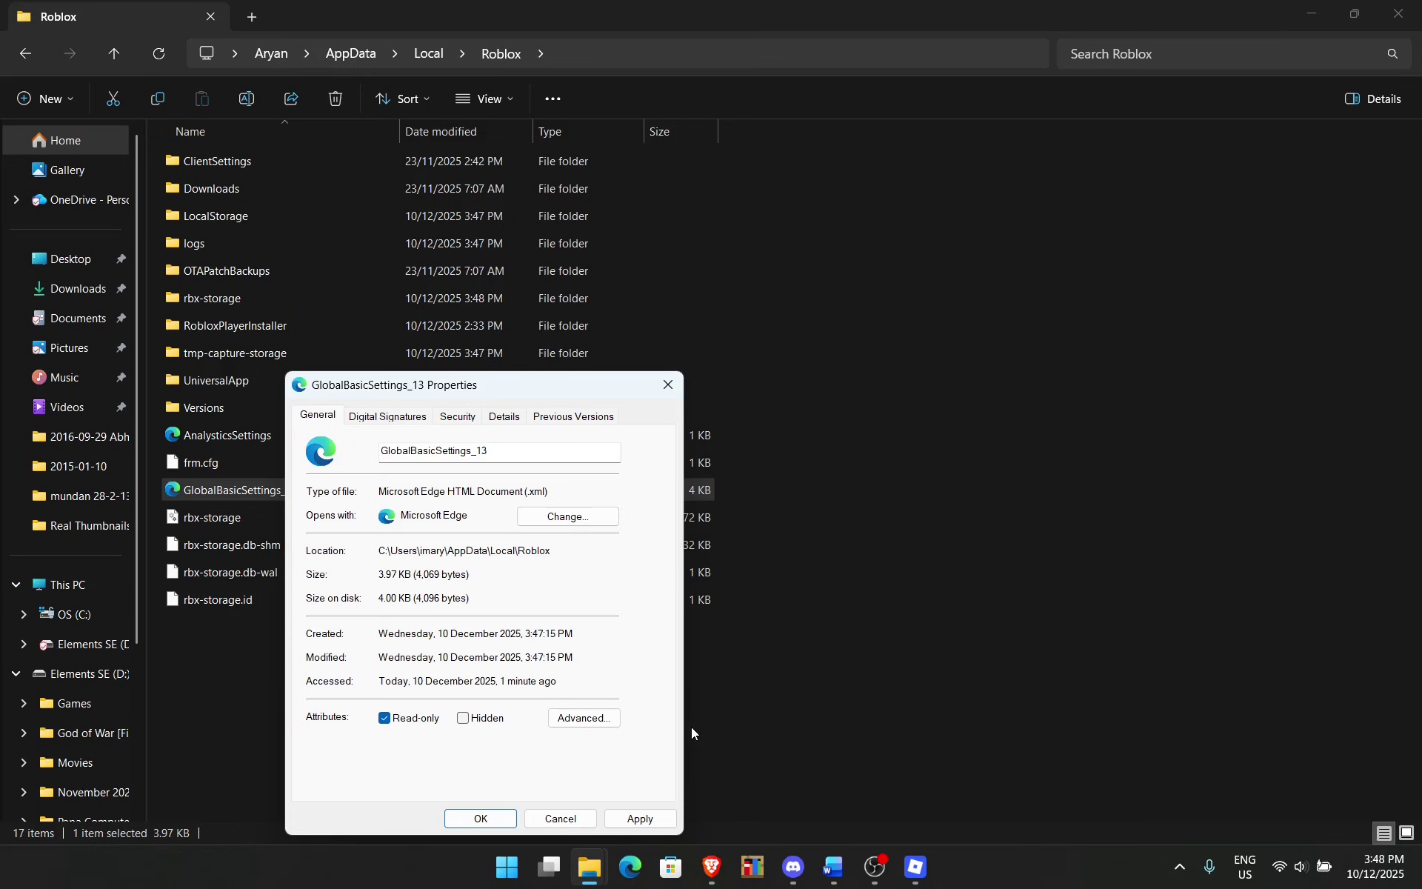
click(560, 819)
click(1241, 281)
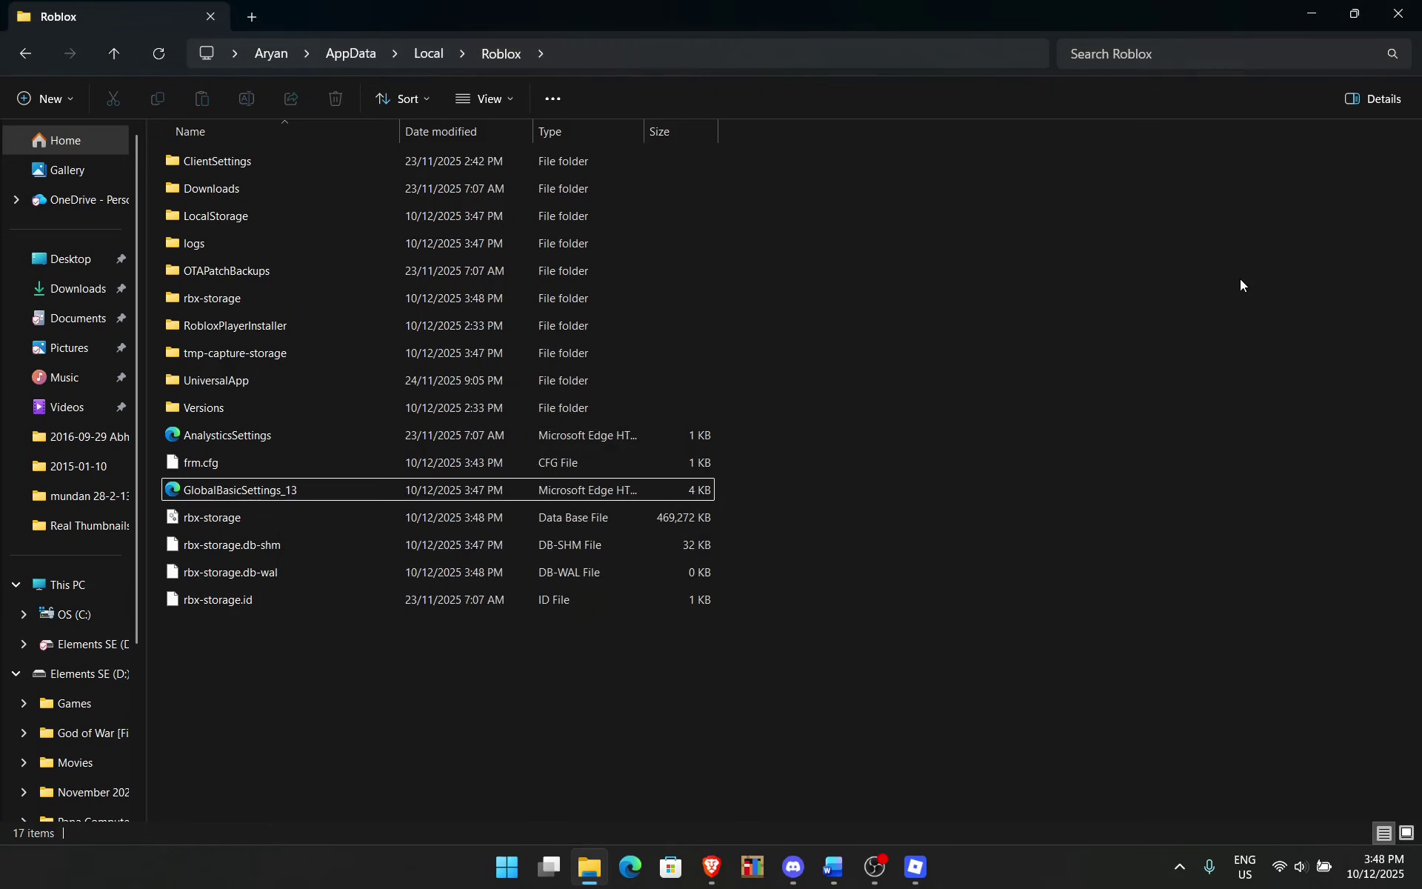
Step: Return to Roblox and move the character up the stairs and across the red tower section's platforms while watching the FPS
click(915, 861)
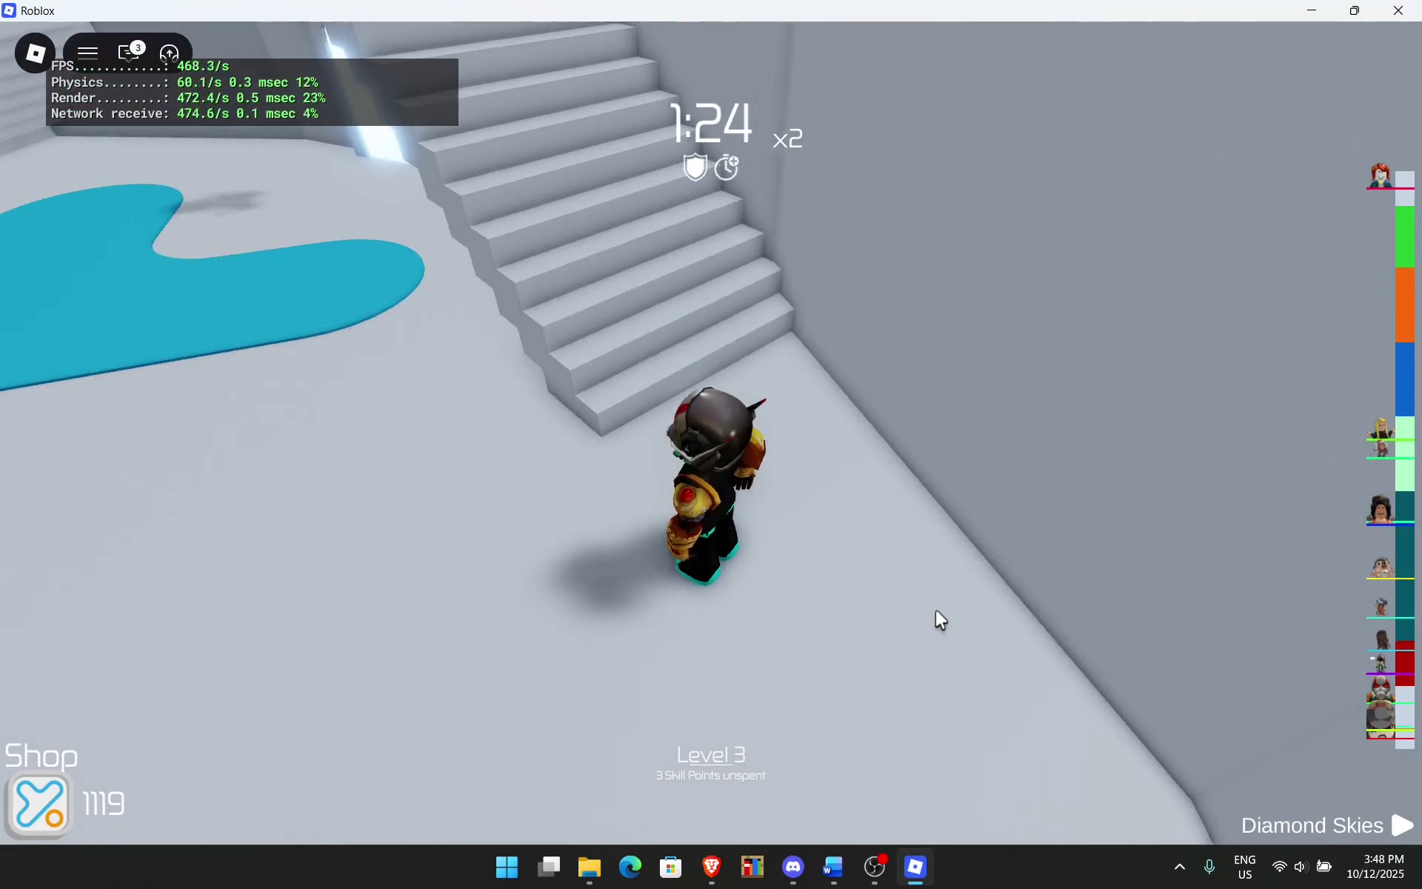
key(w)
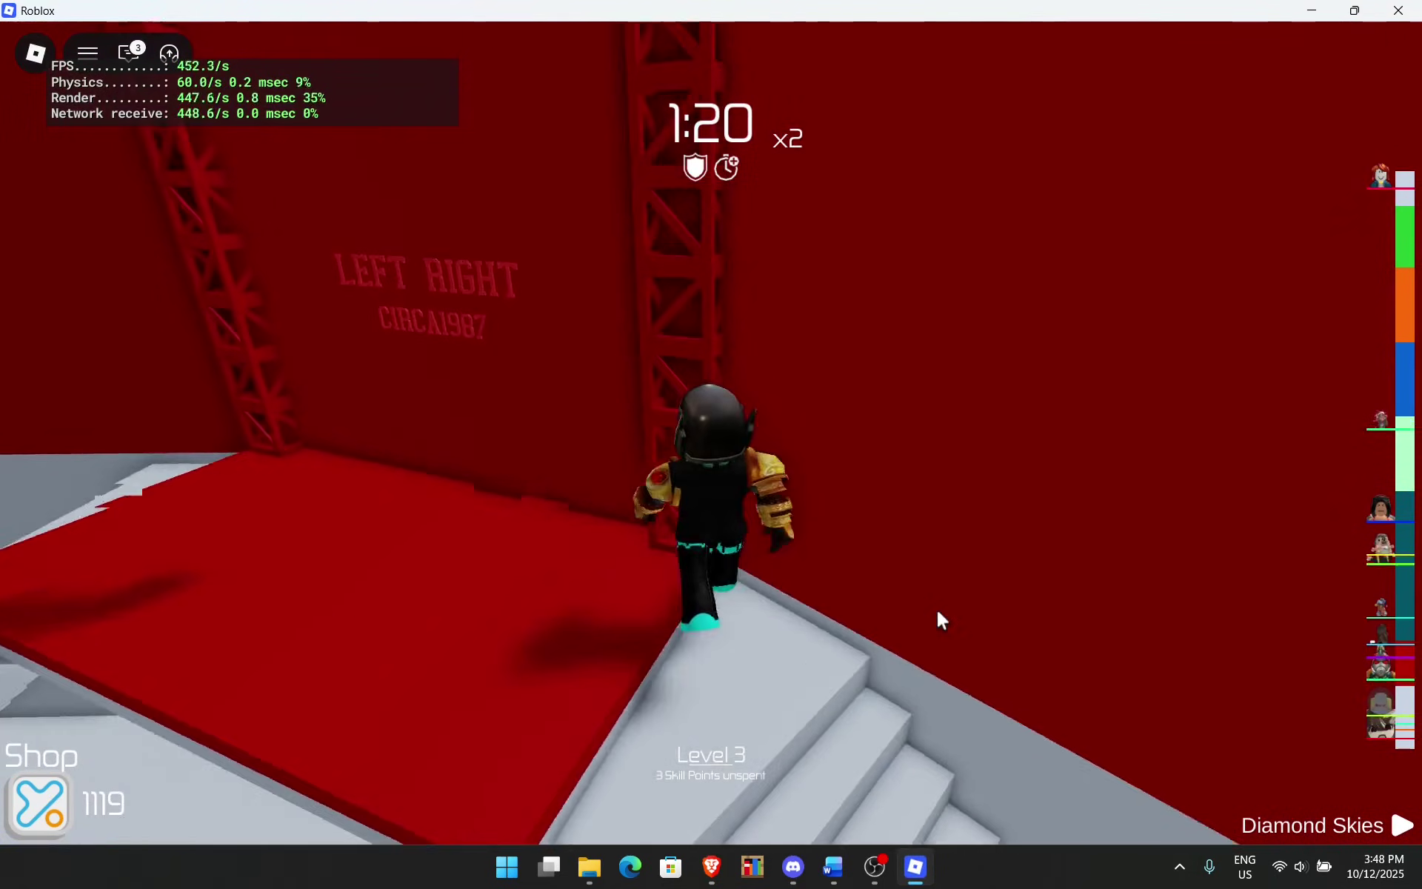
key(w)
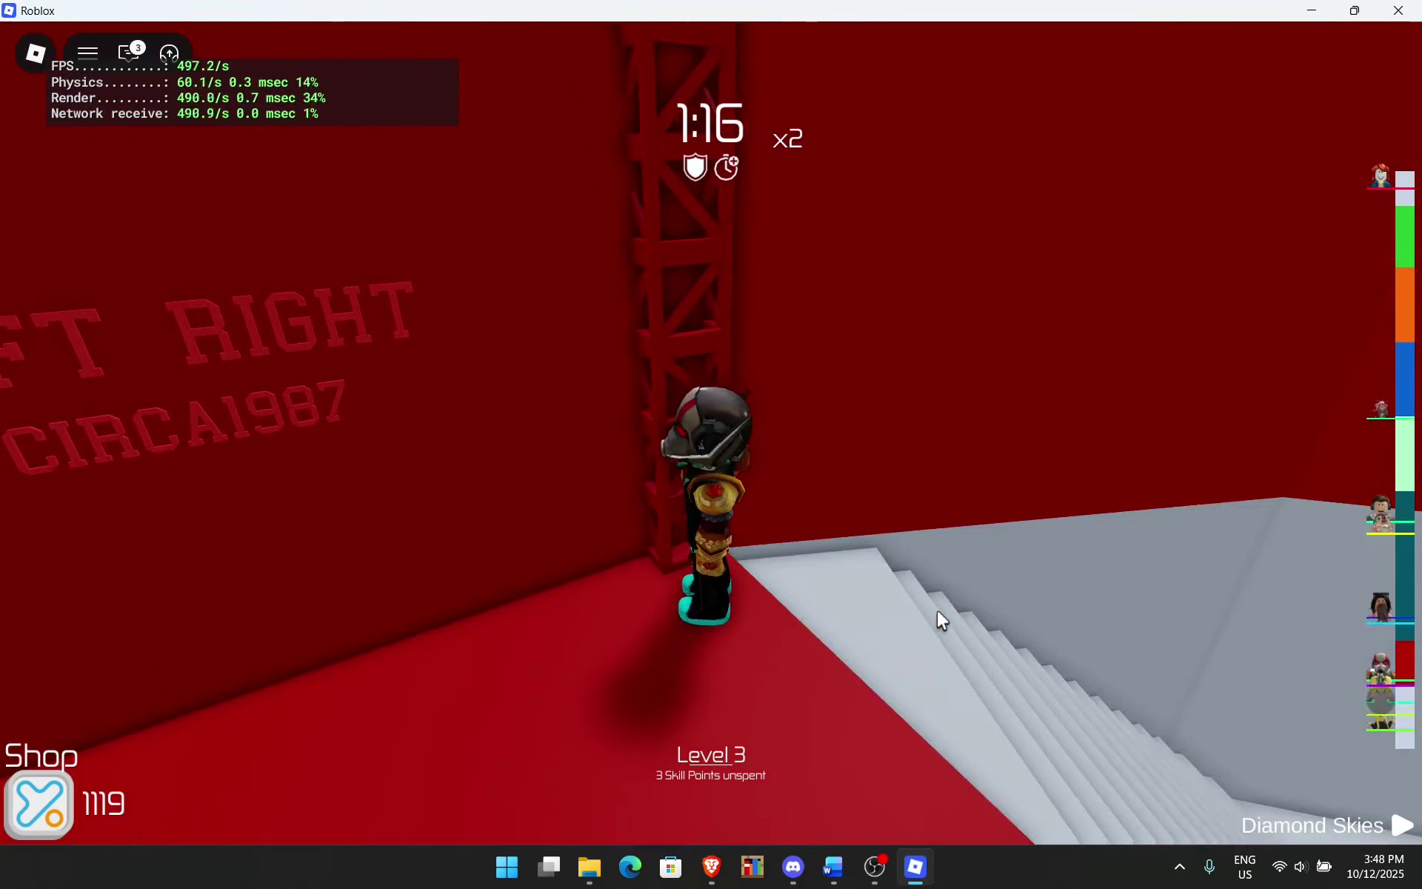
key(w)
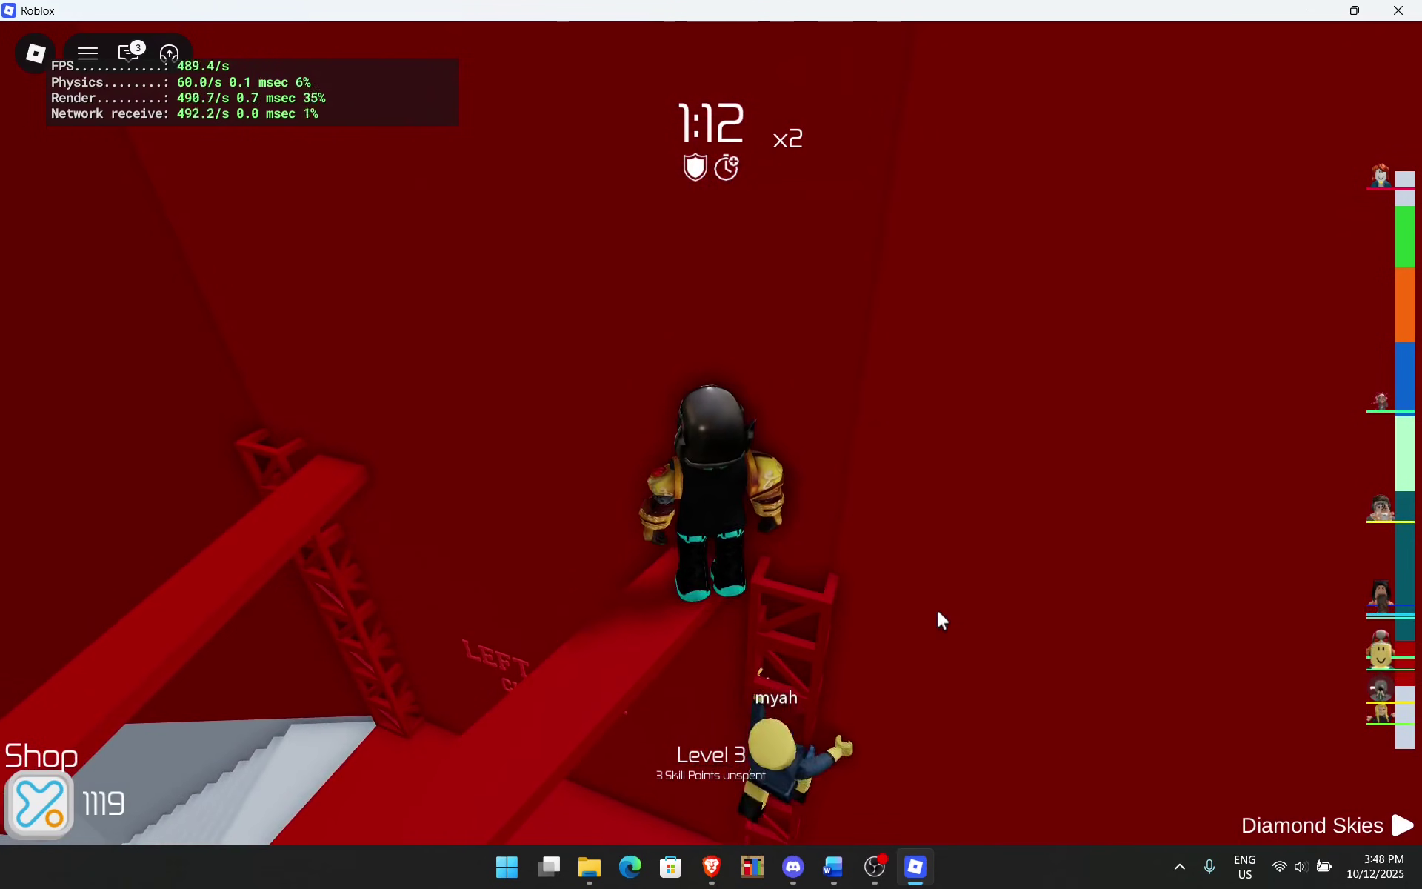
key(w)
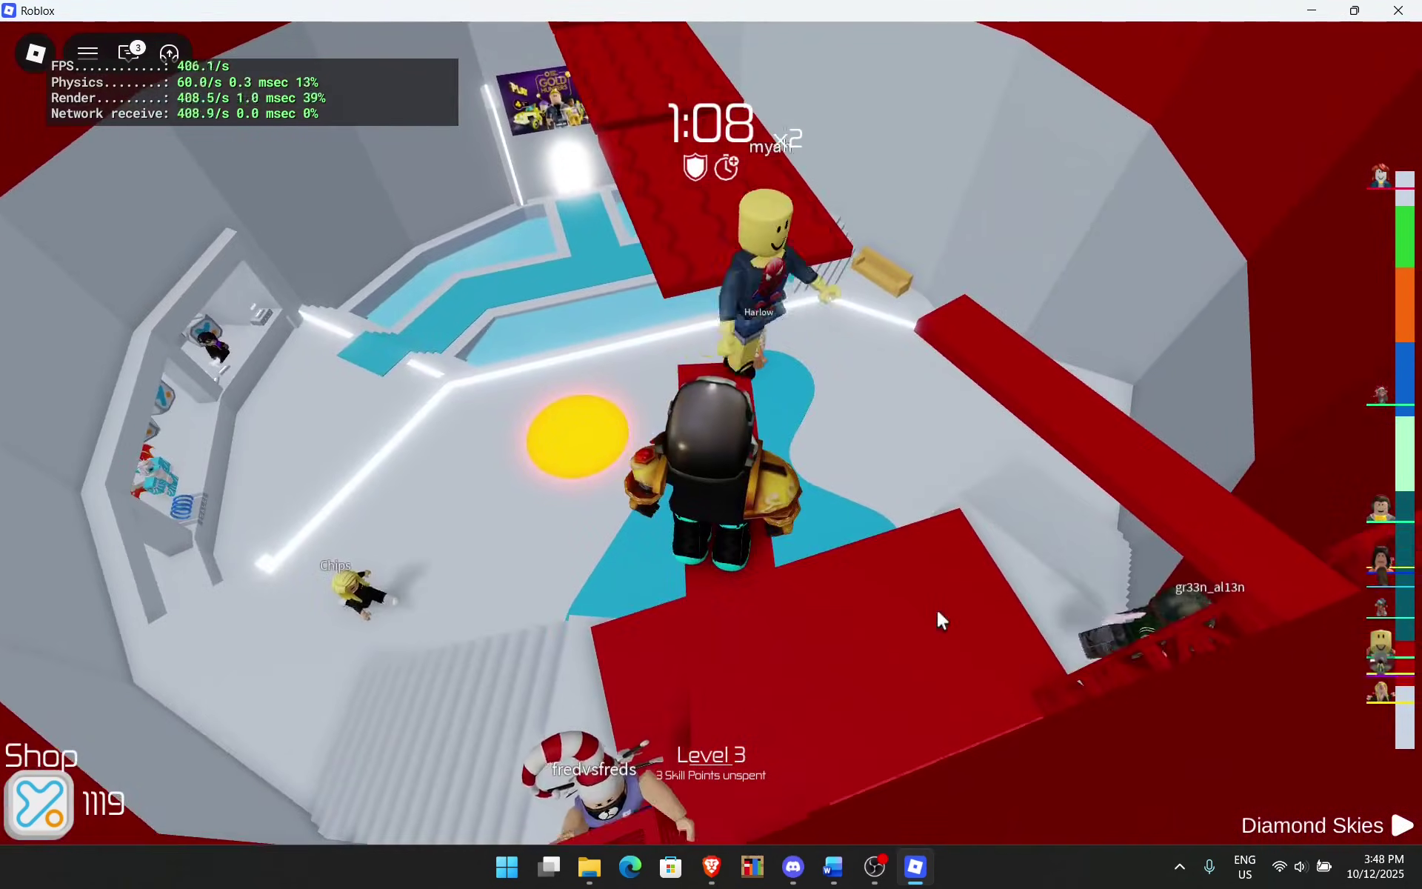
key(w)
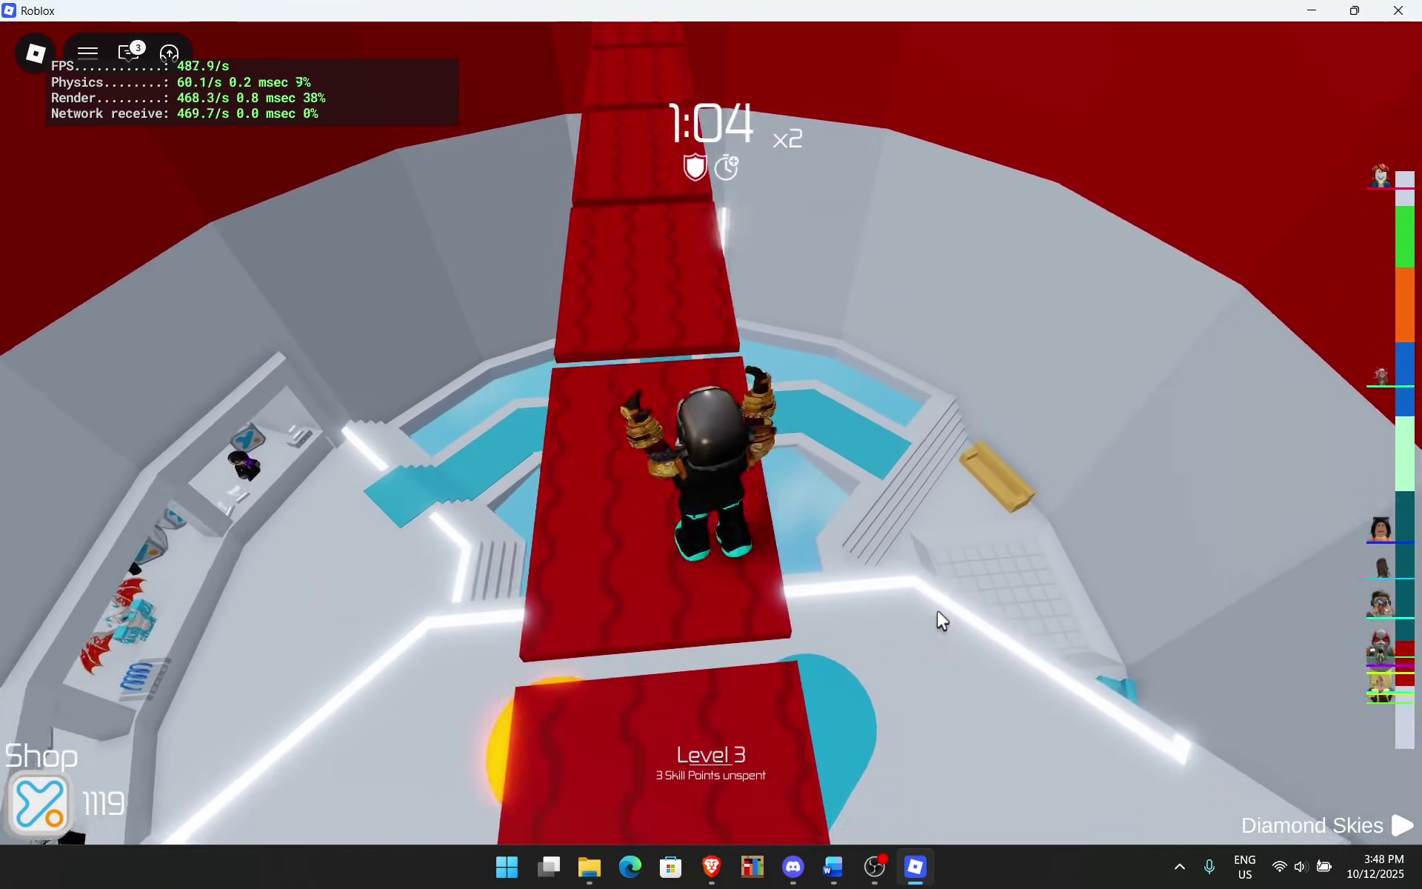
key(w)
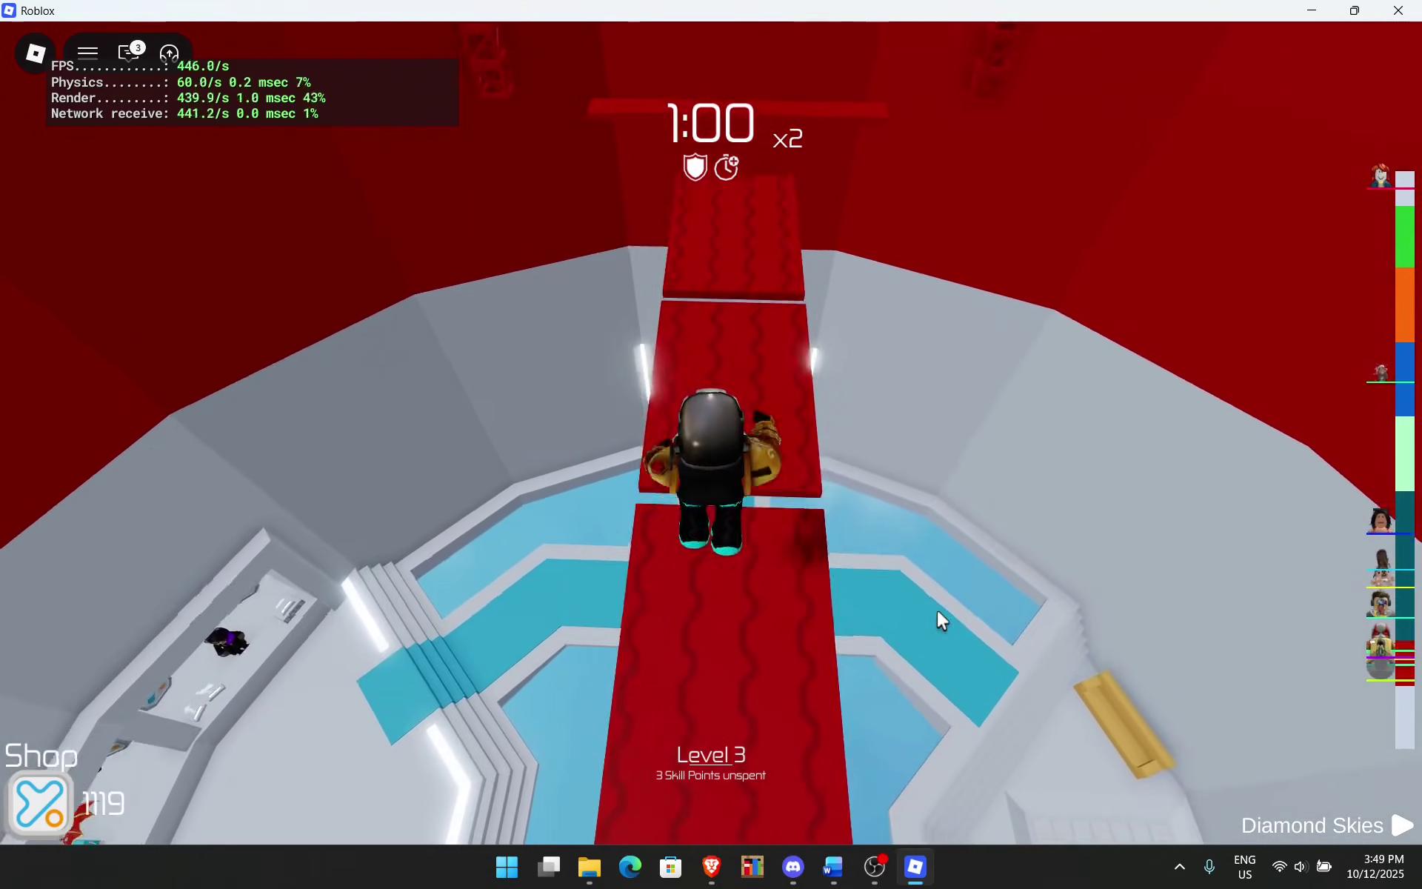
key(w)
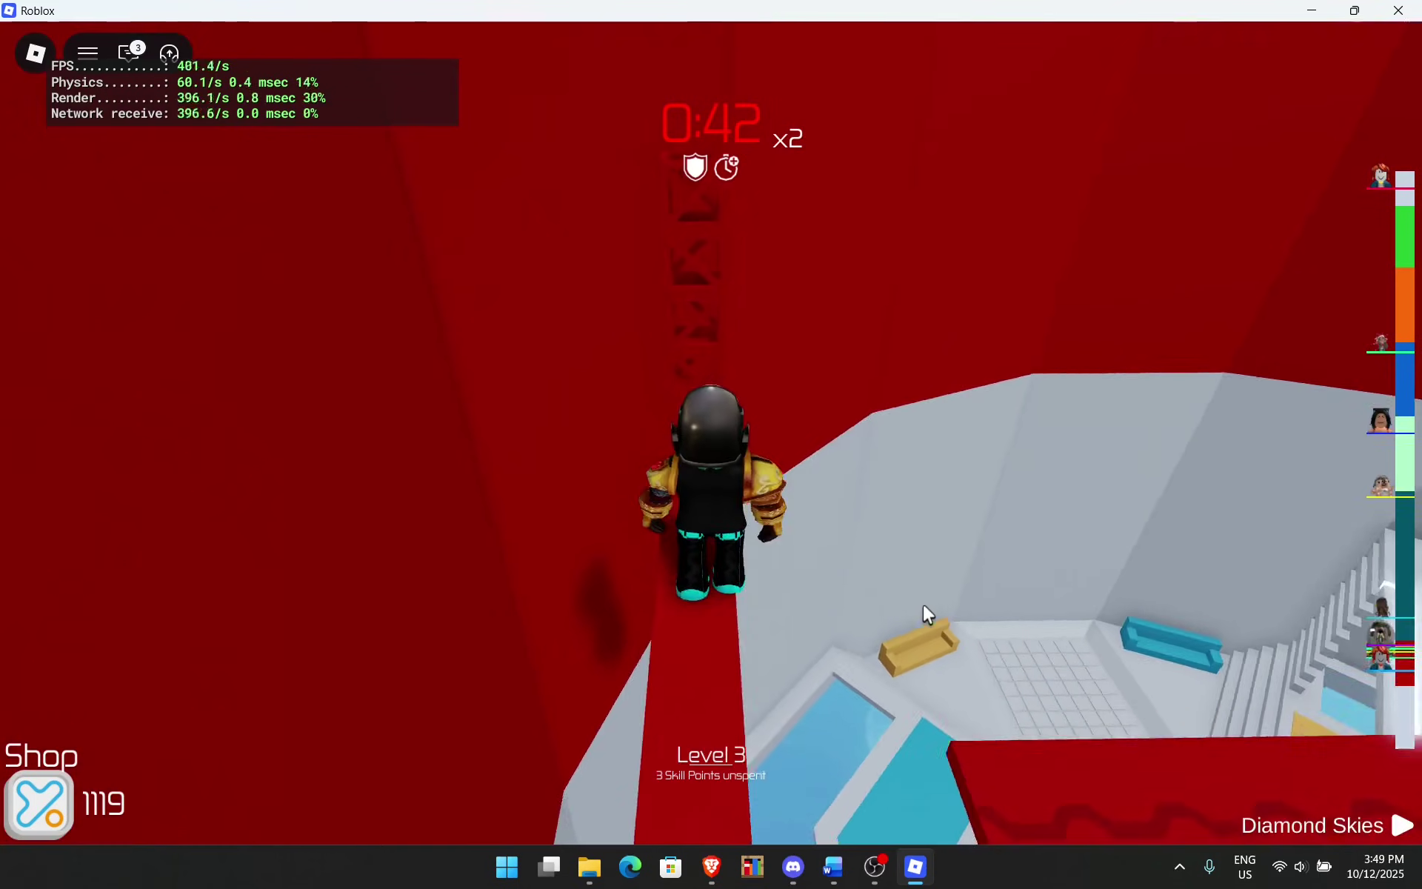
Step: Climb the character from the red section into the teal section up to the DROP wall, checking the FPS
key(w)
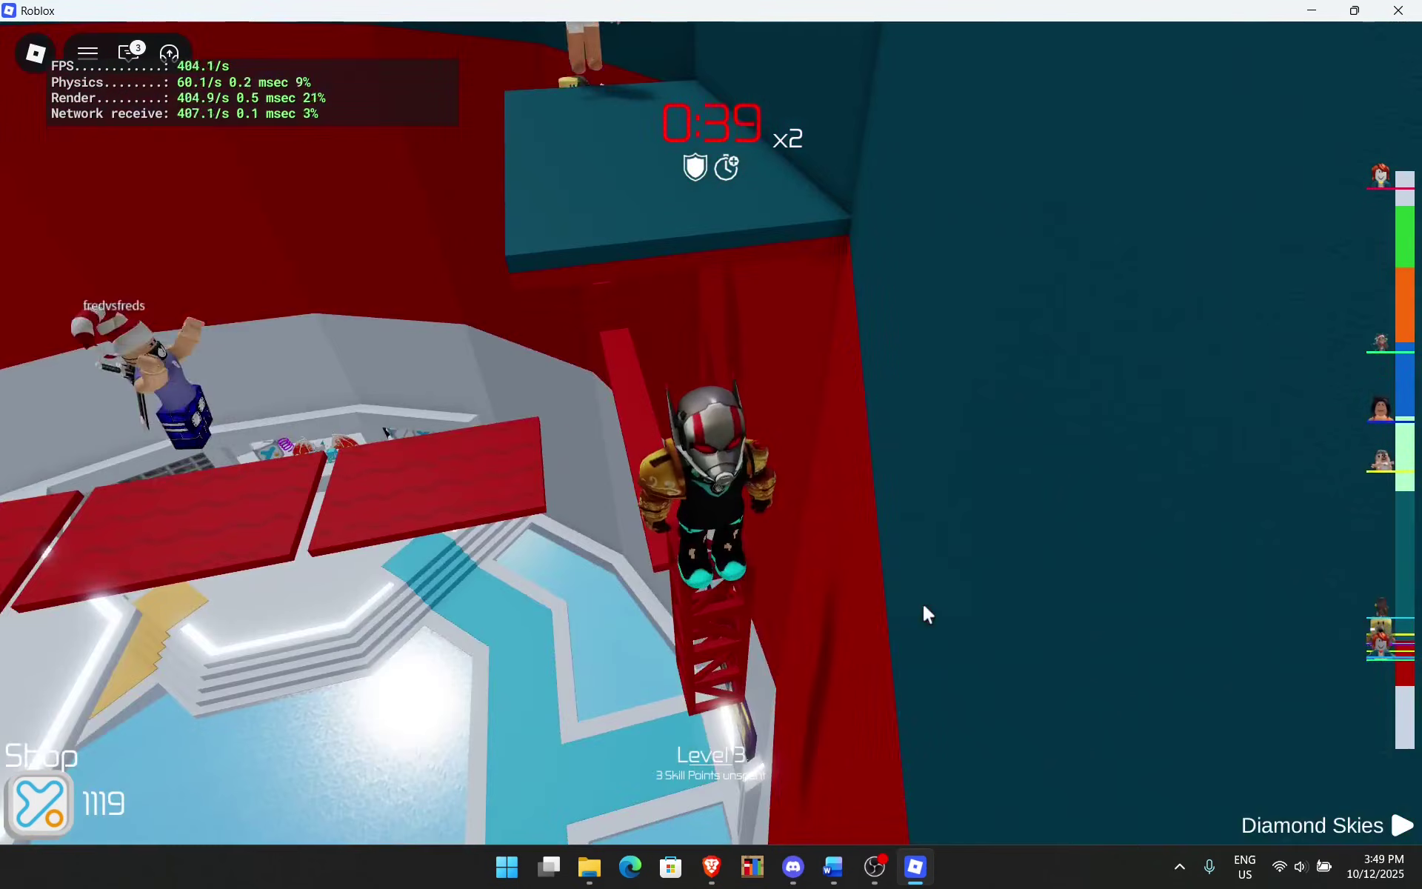
key(w)
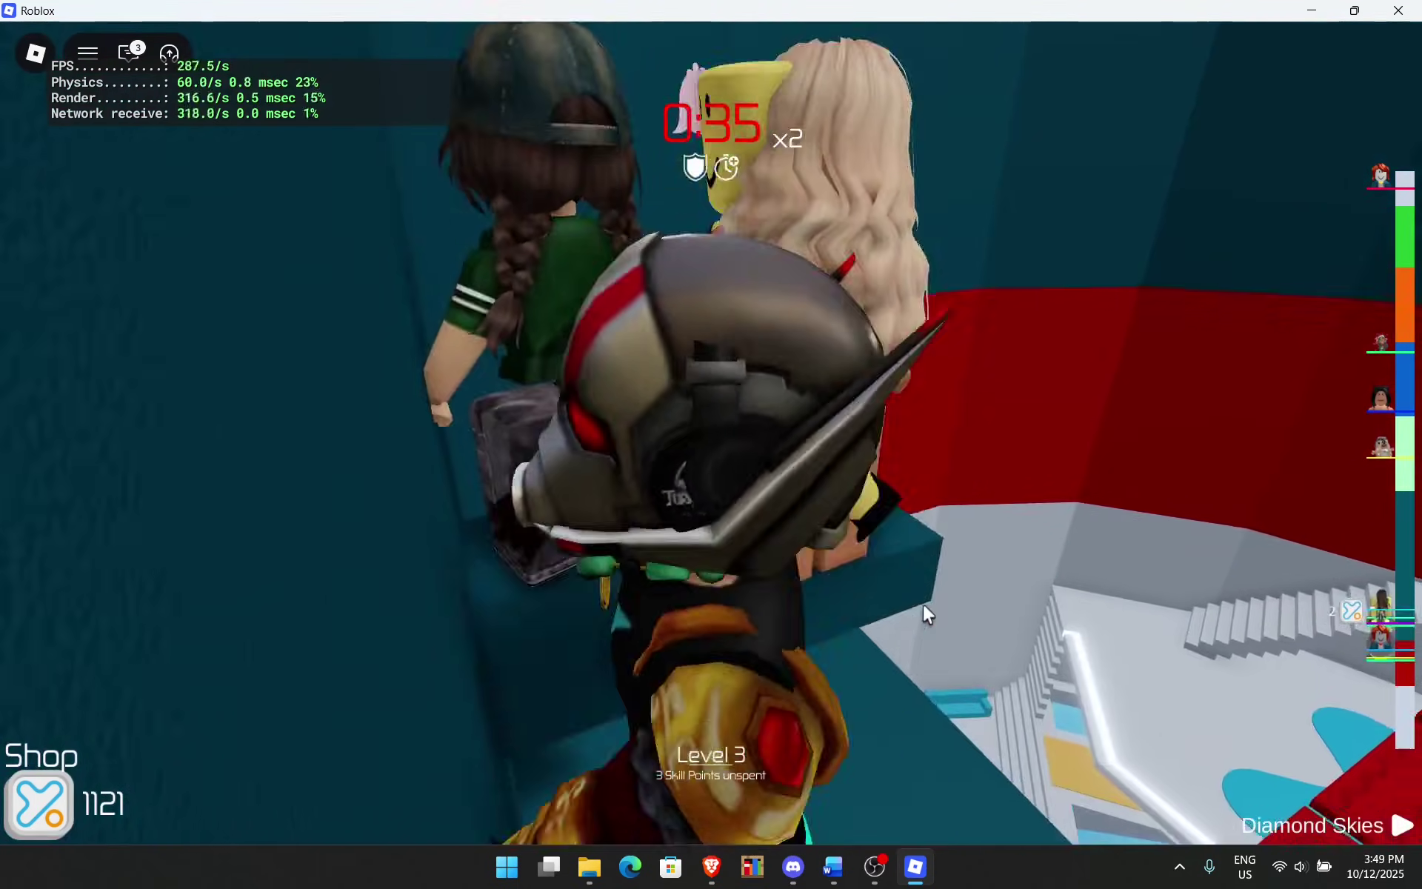
key(w)
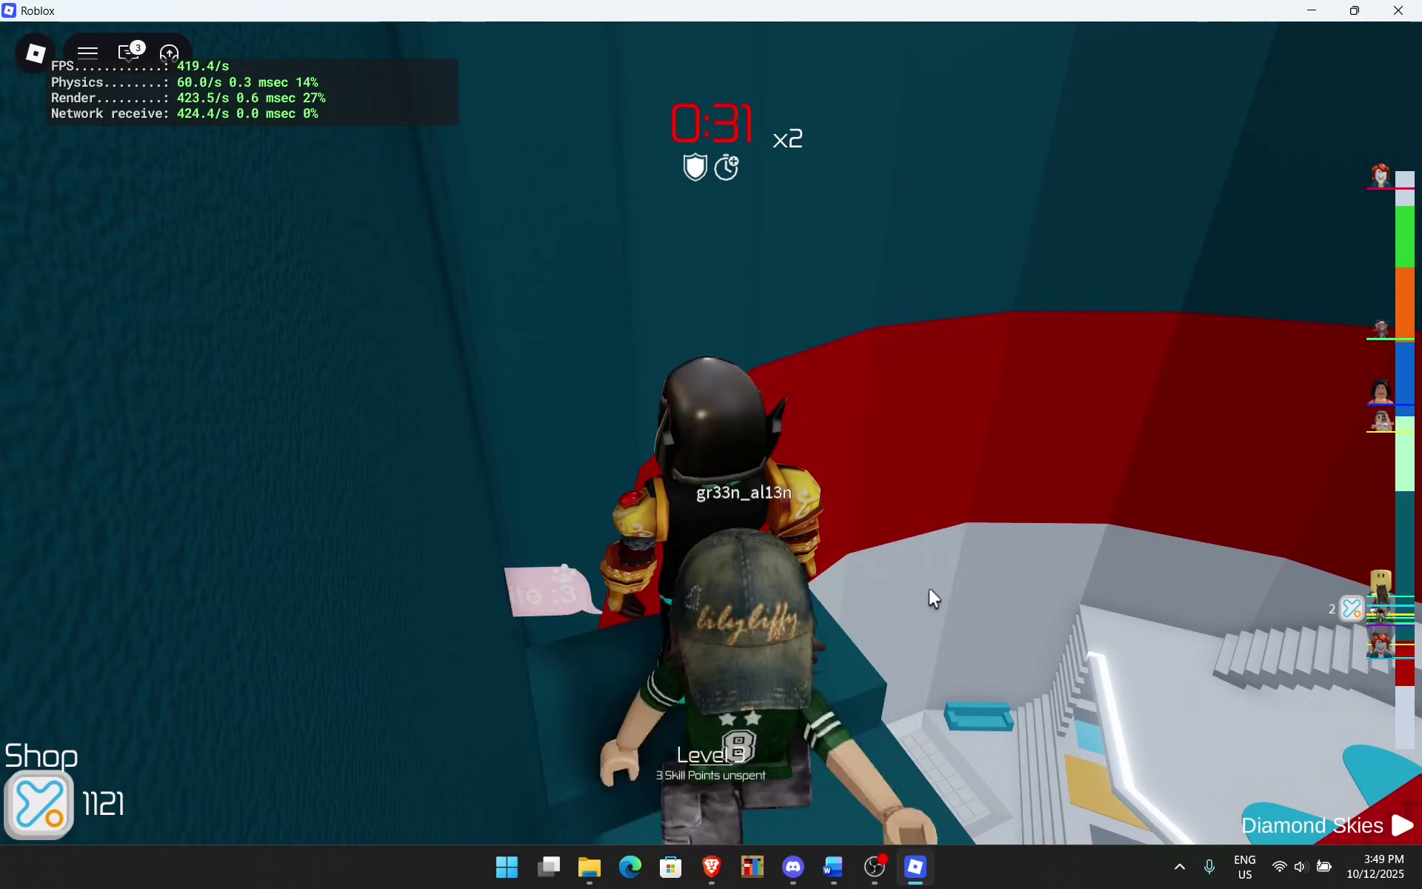
key(w)
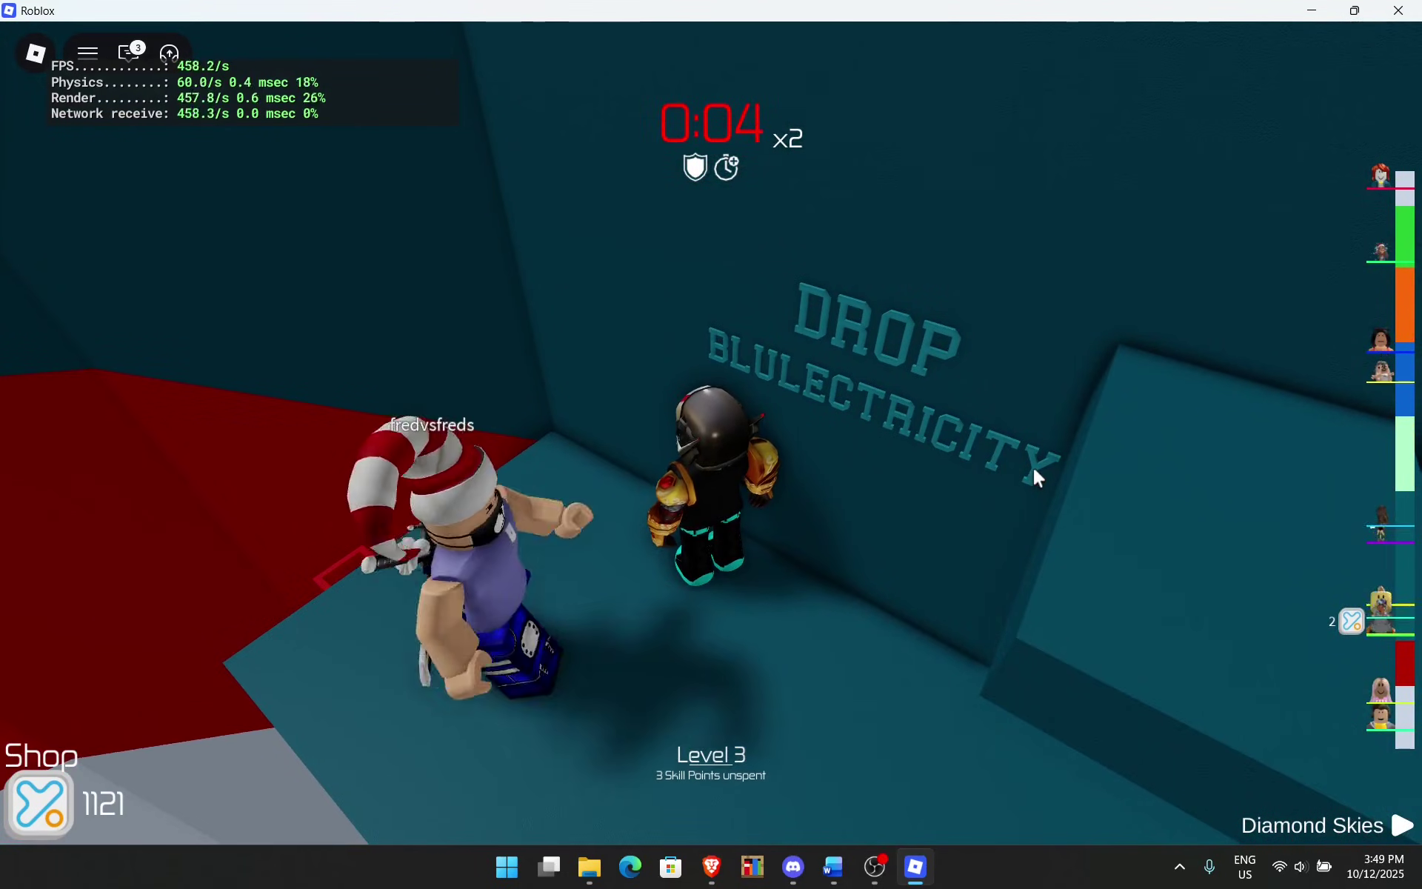